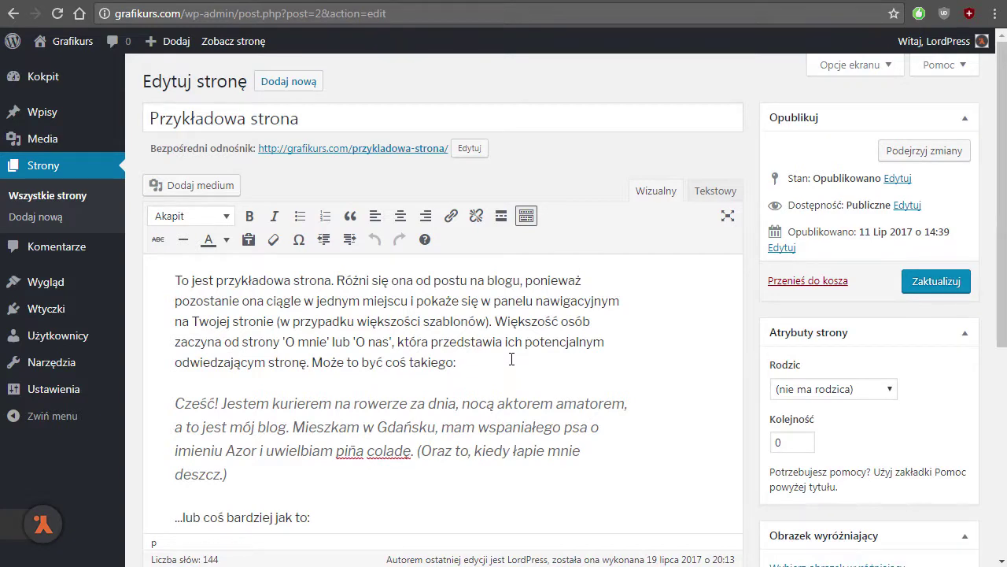
Preview the changes of the Przykładowa strona page and inspect its first paragraph in the developer tools
key(Down)
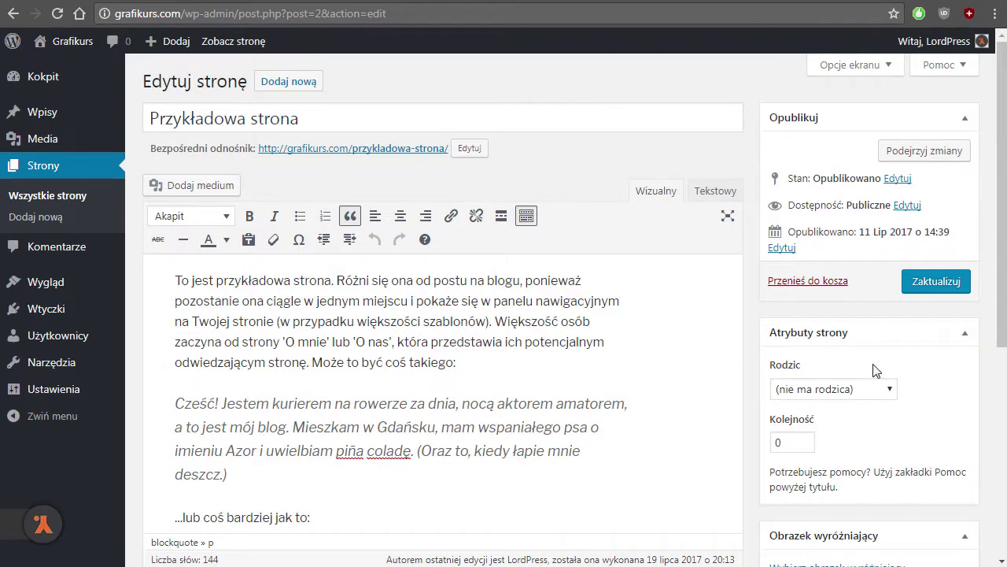
click(917, 156)
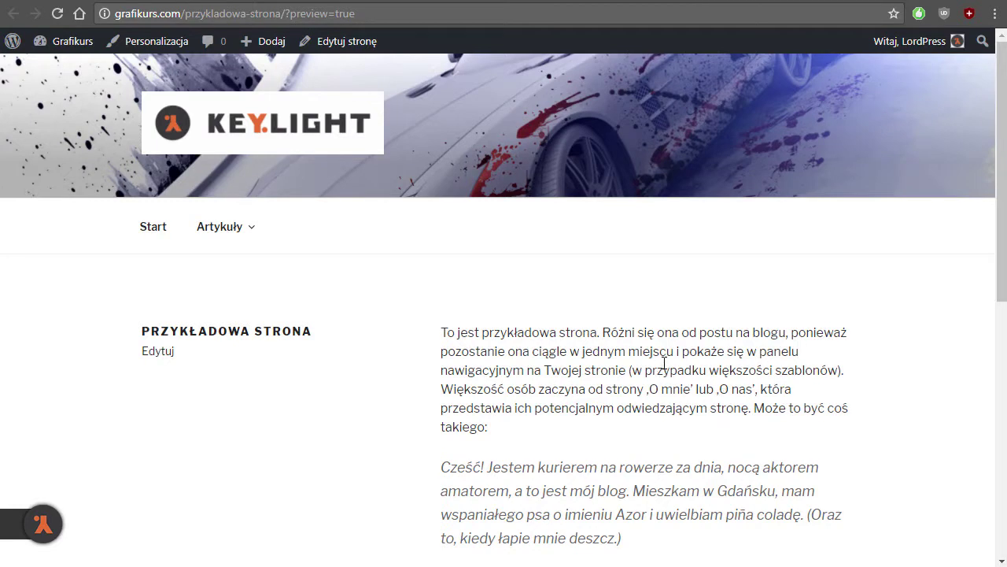
right_click(527, 343)
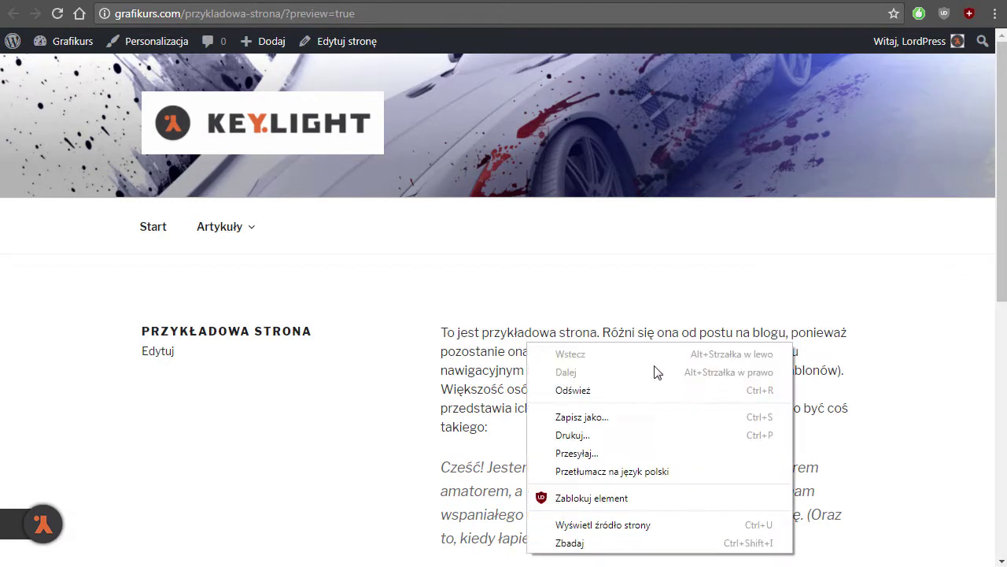
click(647, 548)
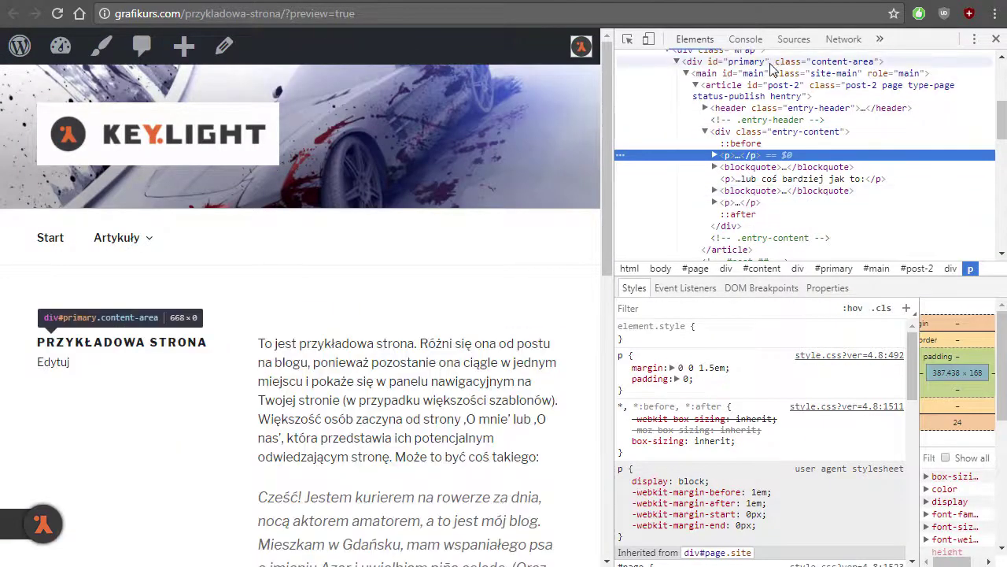
Examine the nested containers around the paragraph, from site-content-contain and content down to entry-header and entry-content
scroll(779, 157, up, 2)
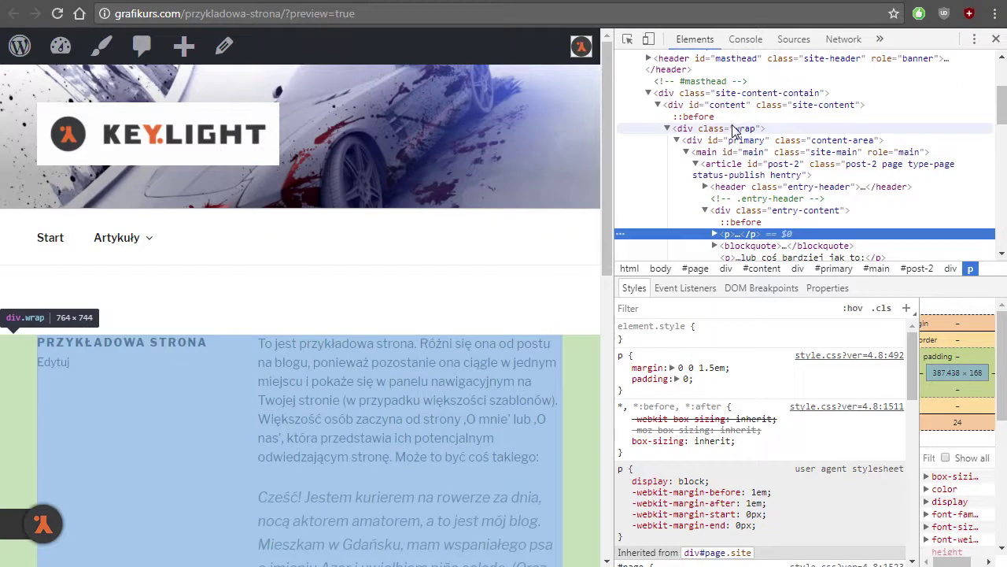
click(737, 109)
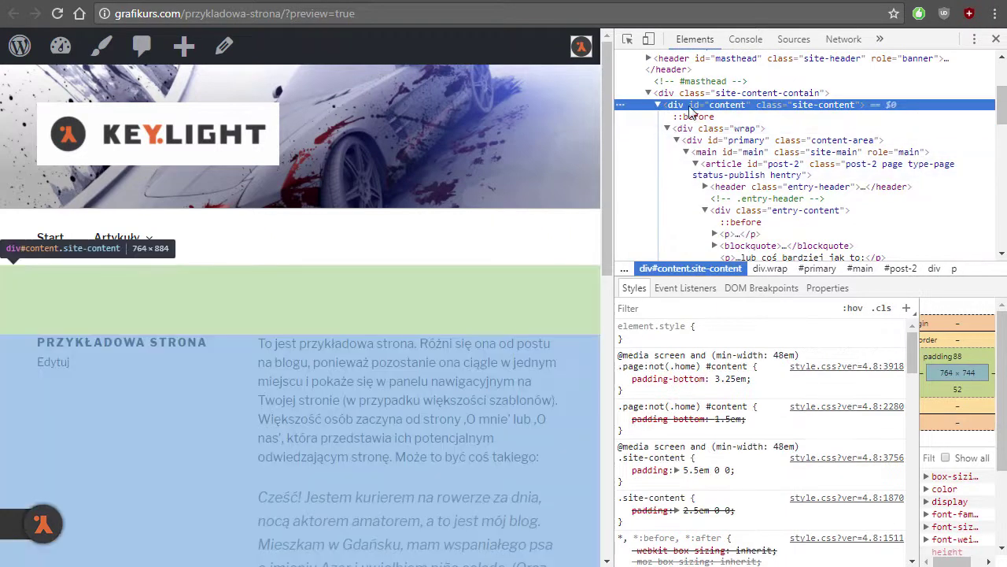
click(691, 93)
scroll(747, 118, down, 2)
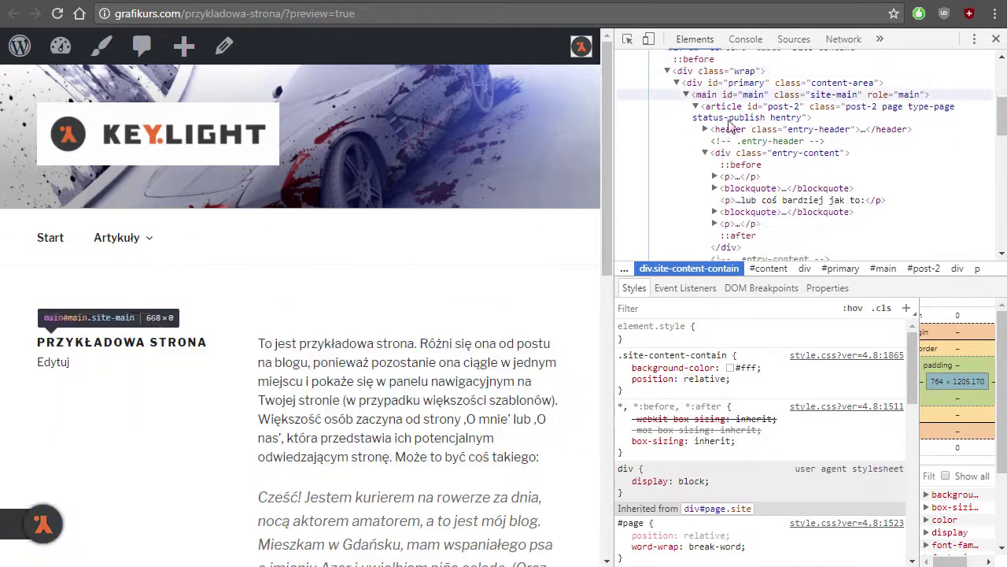
click(749, 110)
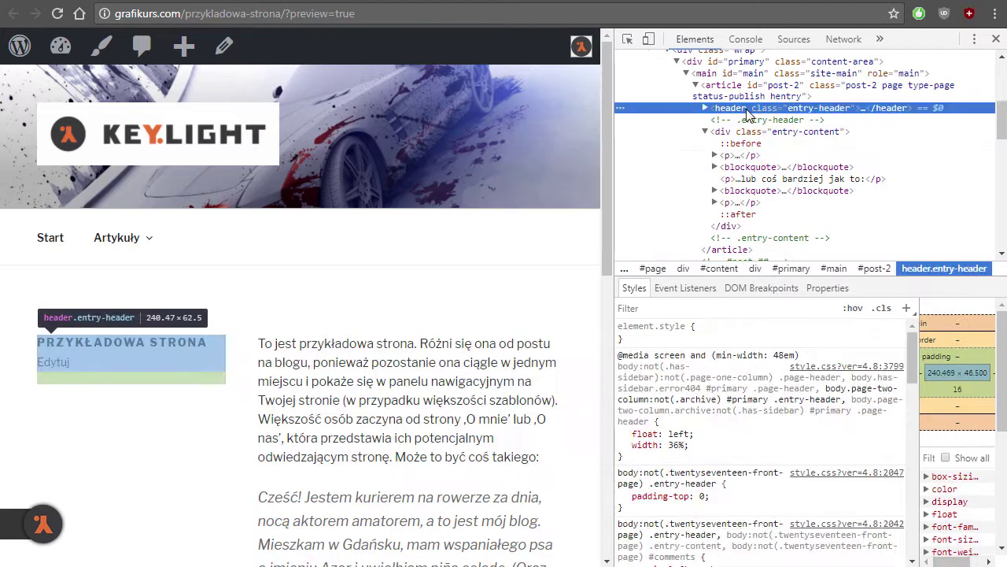
click(743, 134)
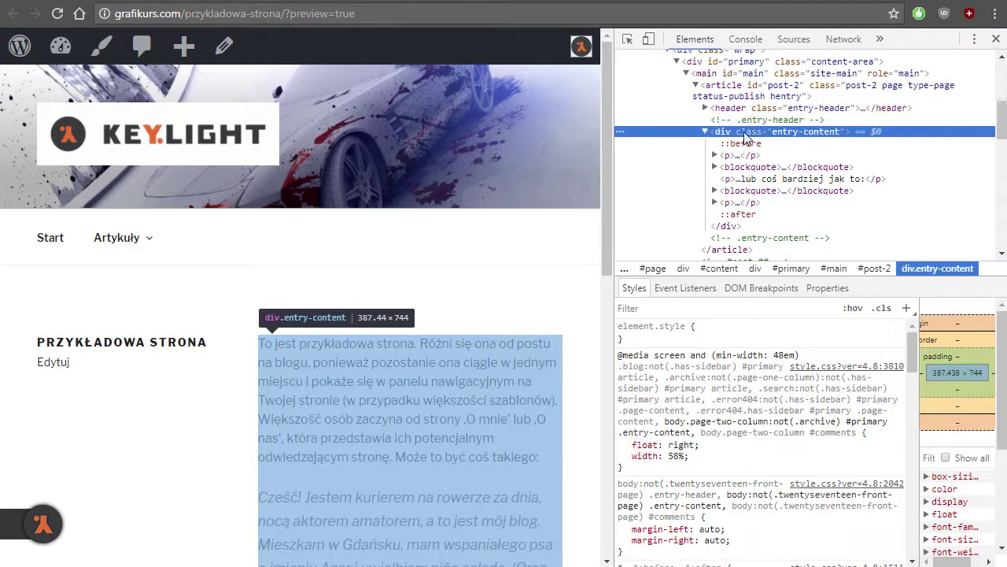
Collapse the entry-content div and compare the float and width rules of entry-header and entry-content
click(705, 131)
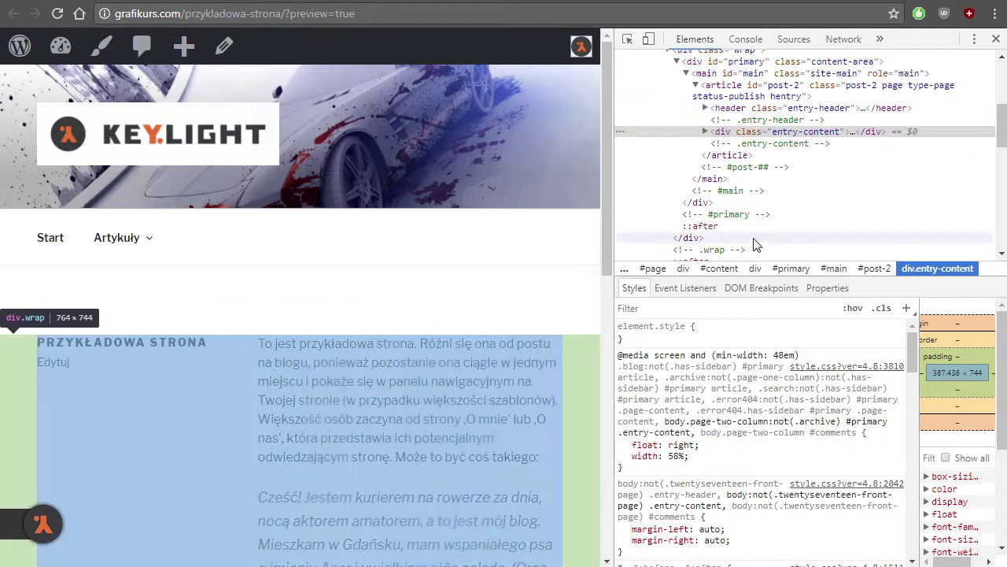
click(747, 110)
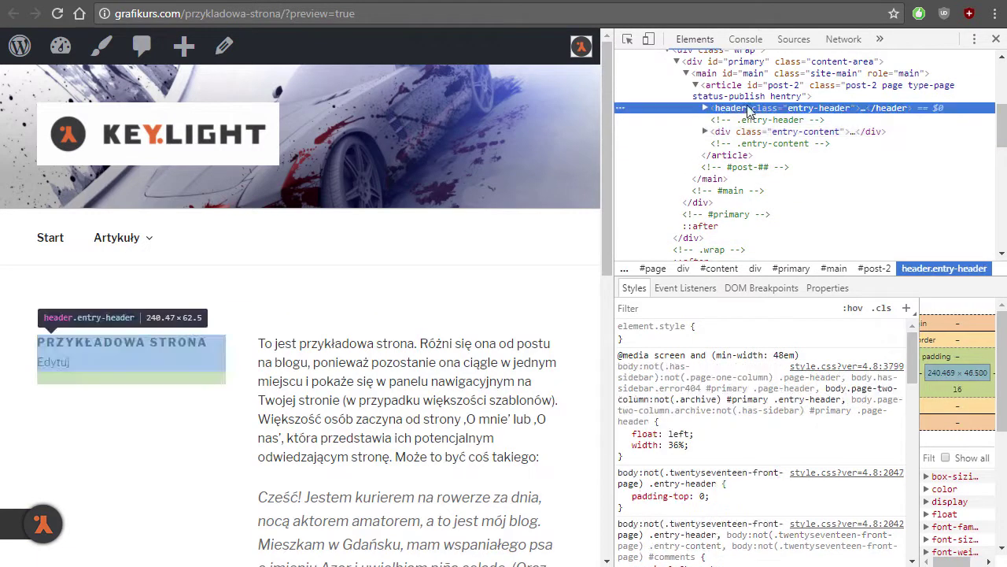
click(681, 433)
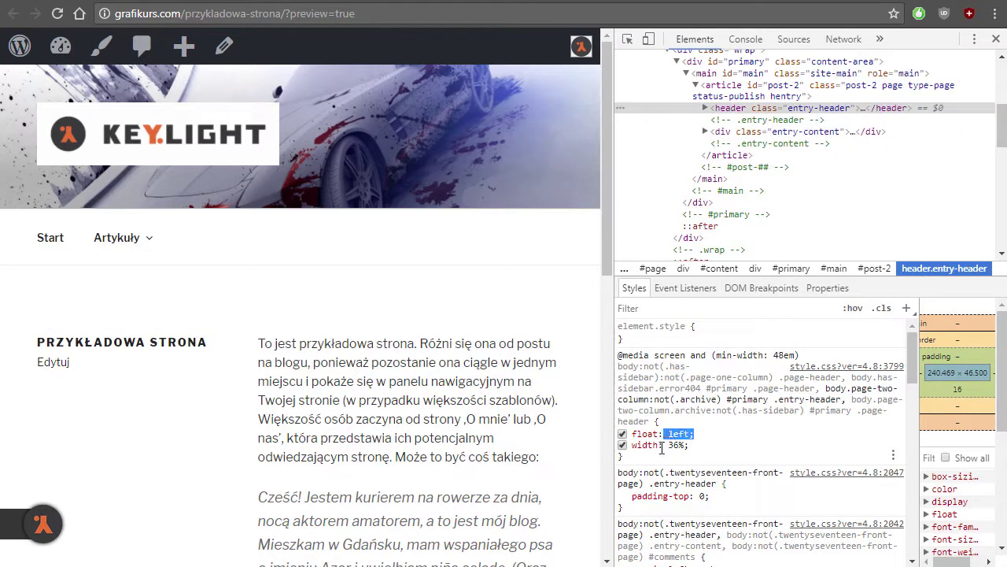
click(771, 132)
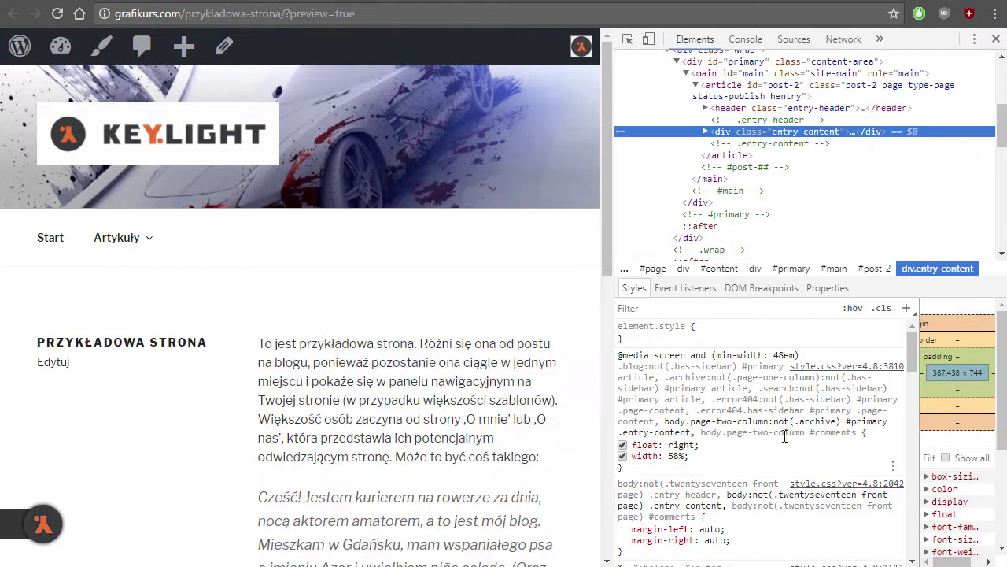
drag(700, 445, 632, 445)
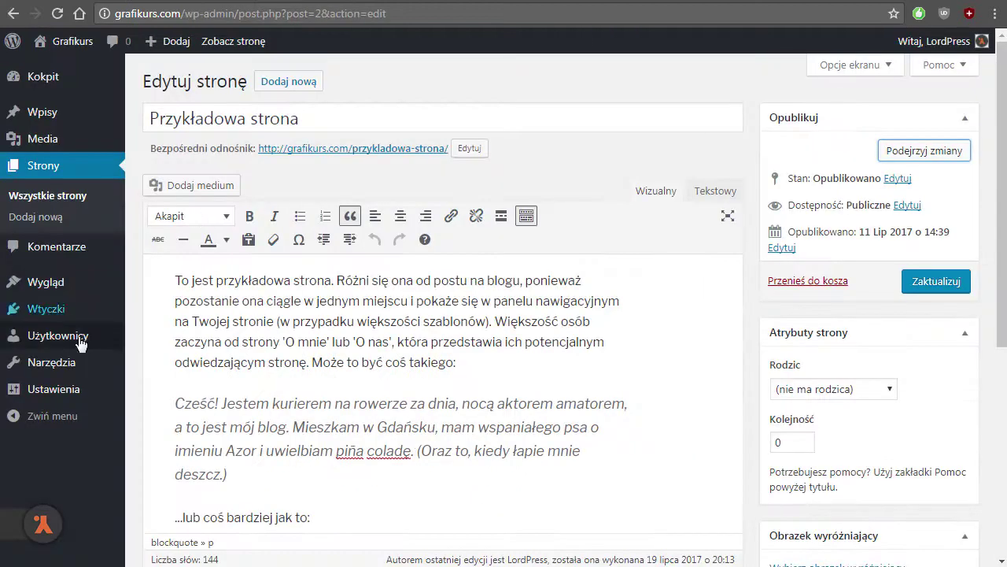
Search for "pixgraph" among the new WordPress themes and install the Pixgraphy theme
mouse_move(63, 287)
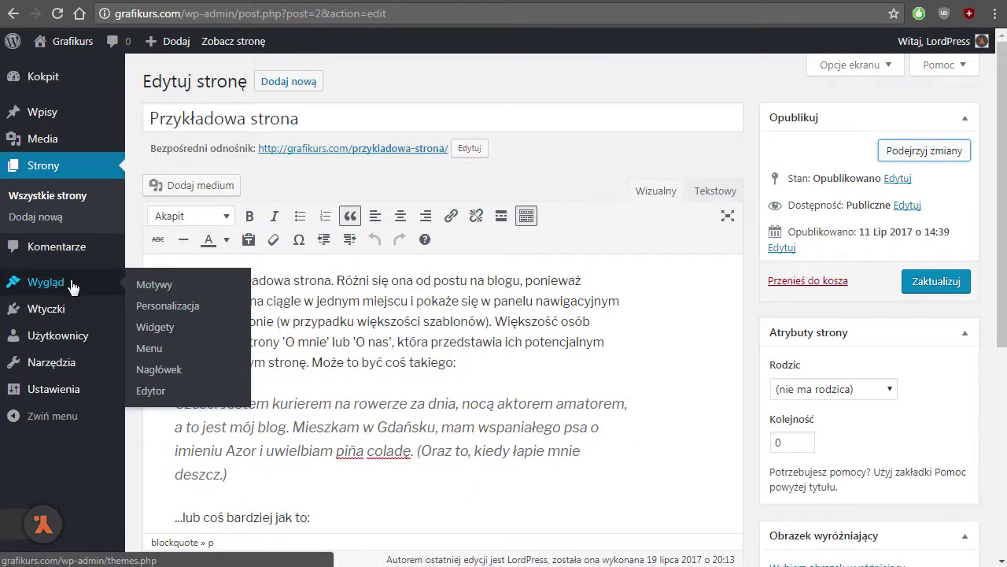
click(154, 284)
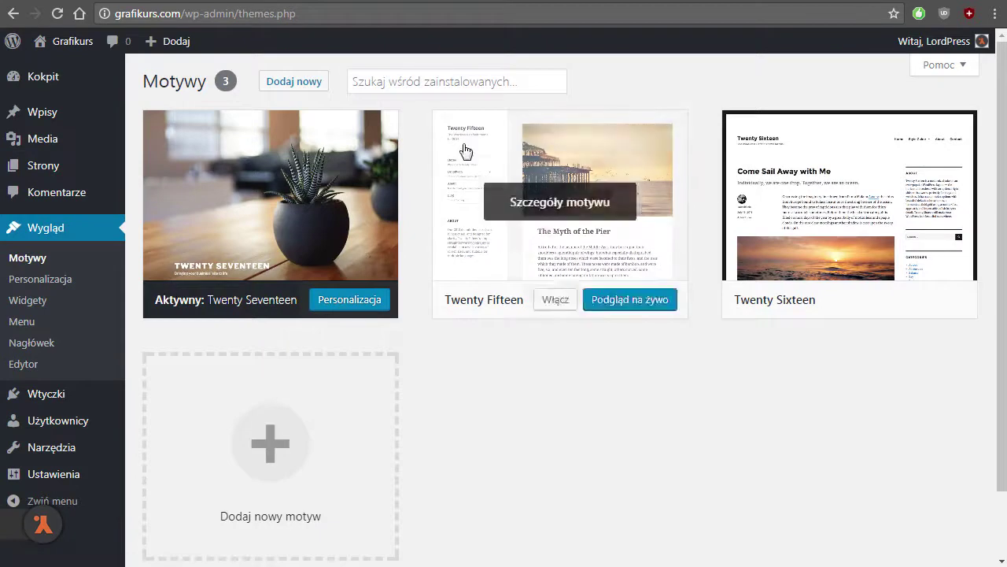
click(310, 86)
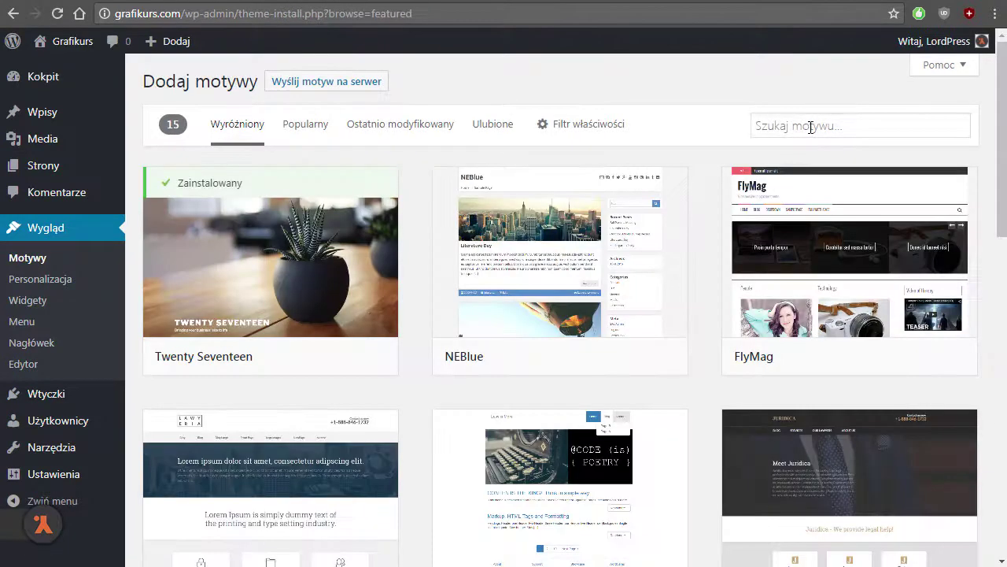
click(810, 127)
text(pixgraph)
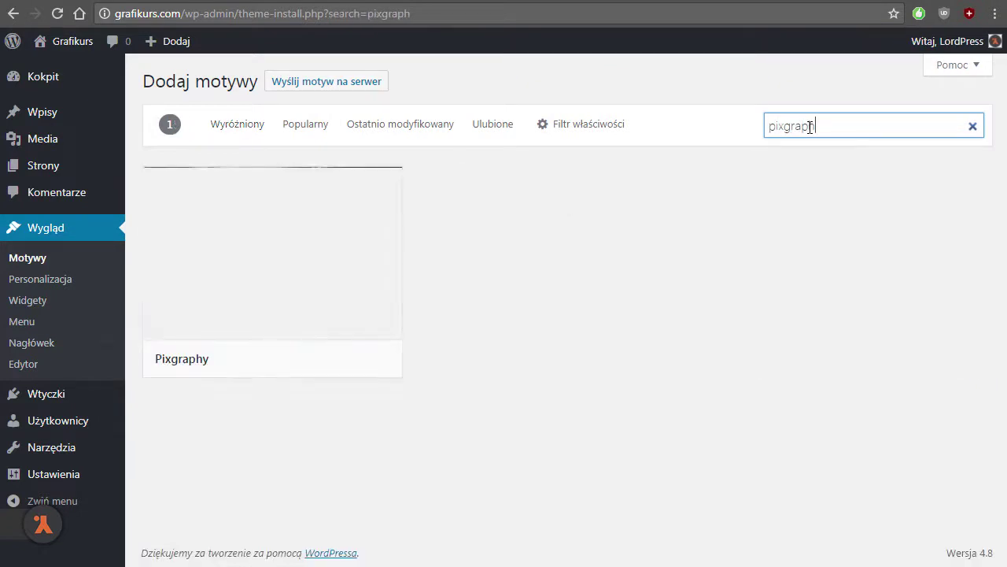
click(300, 360)
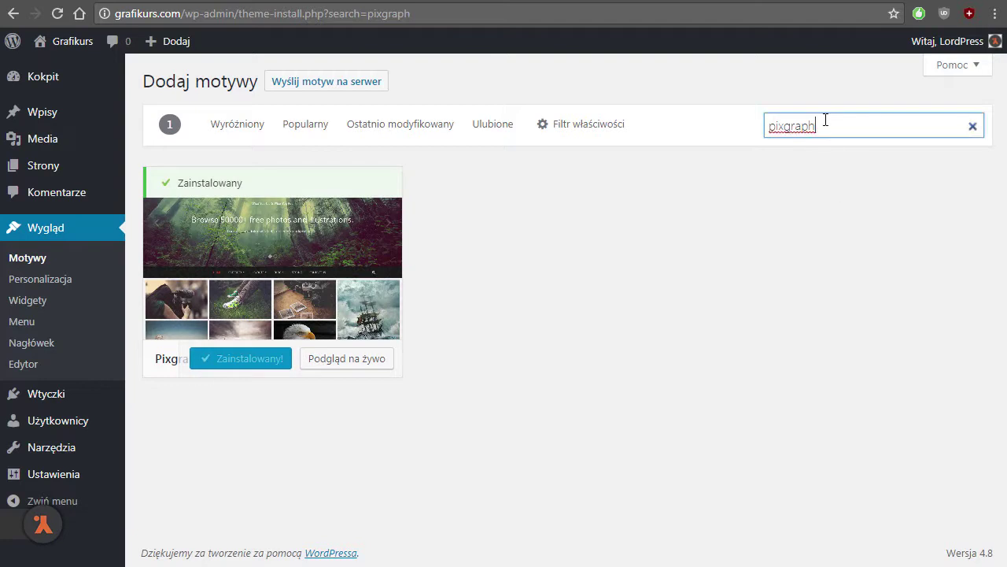
Search for "customizr" among the new themes and install the Customizr theme
drag(826, 119, 632, 119)
text(customizr)
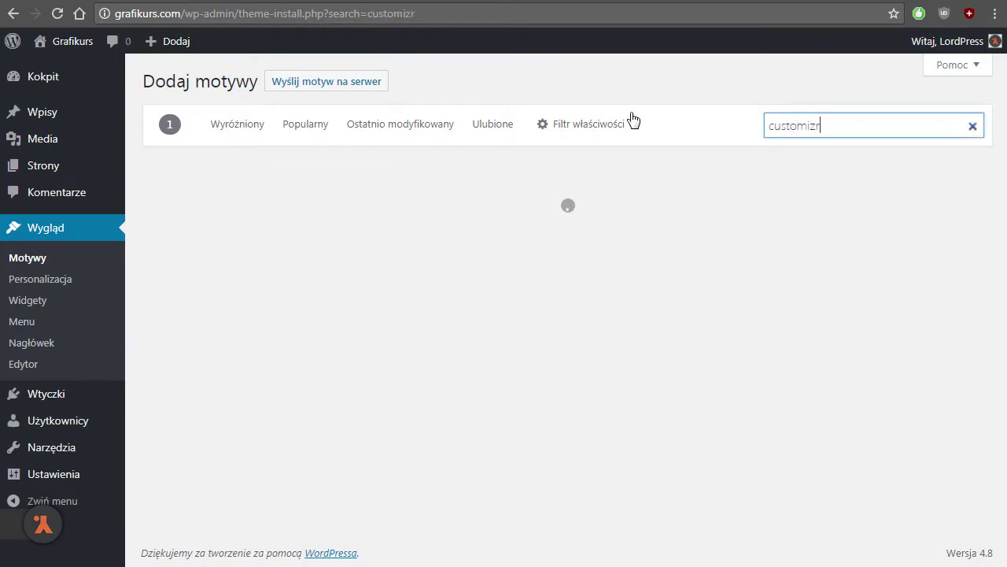
mouse_move(322, 331)
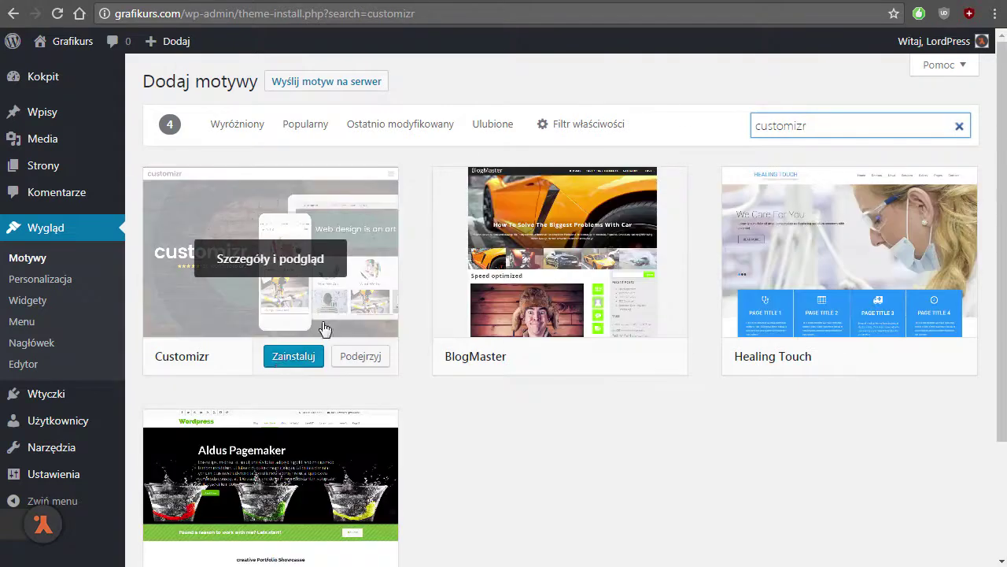
click(280, 359)
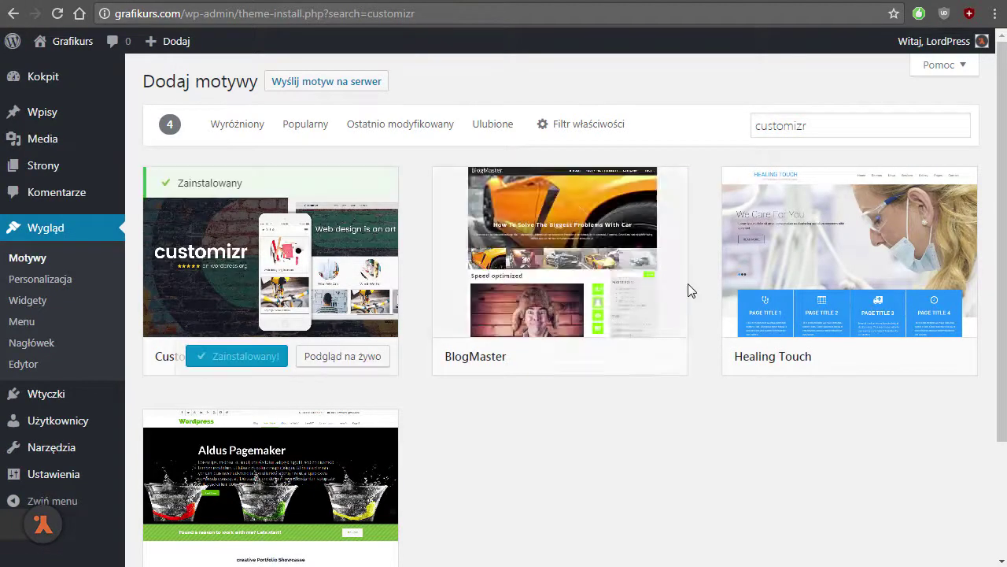
Return to the installed themes and activate Pixgraphy
click(19, 258)
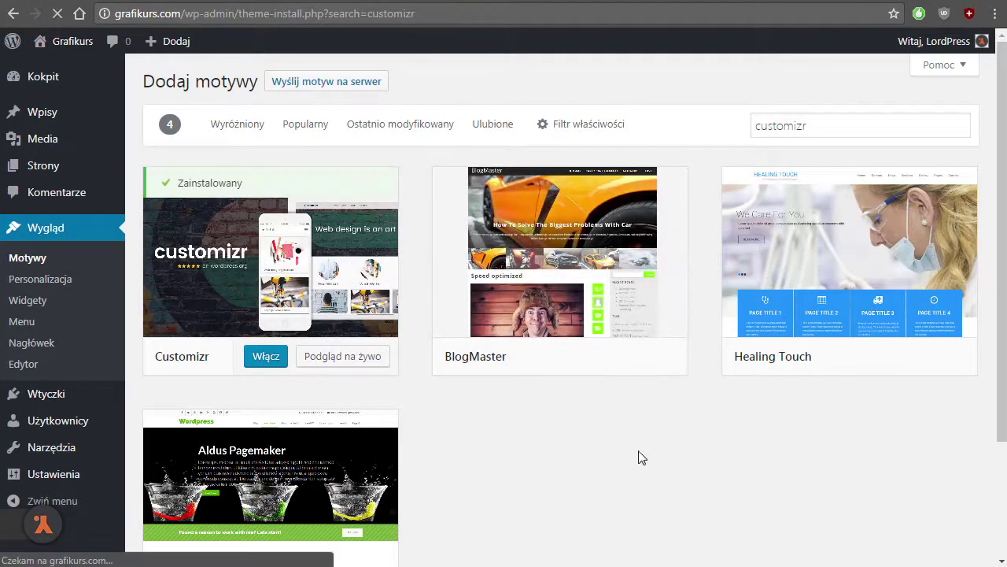
click(42, 262)
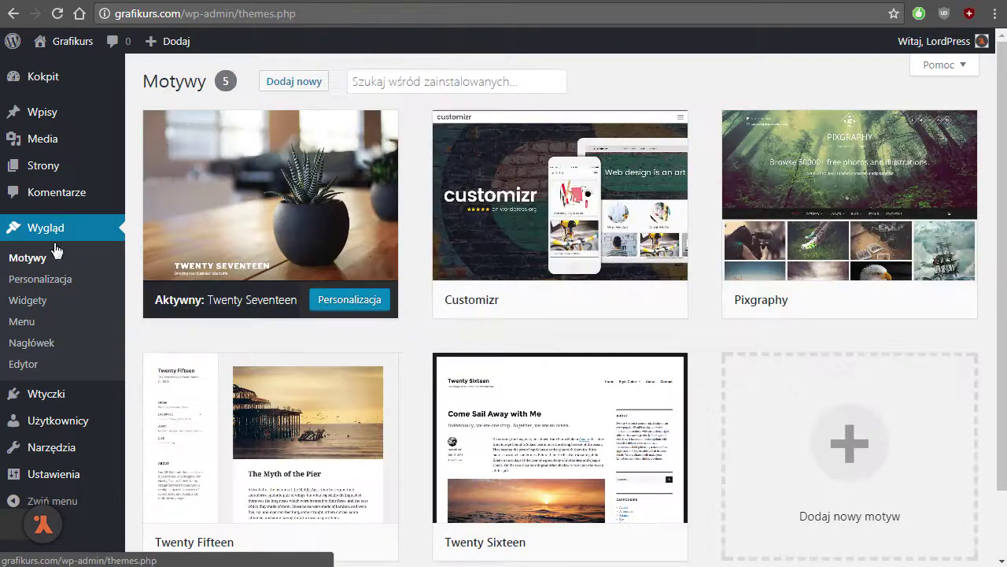
click(847, 303)
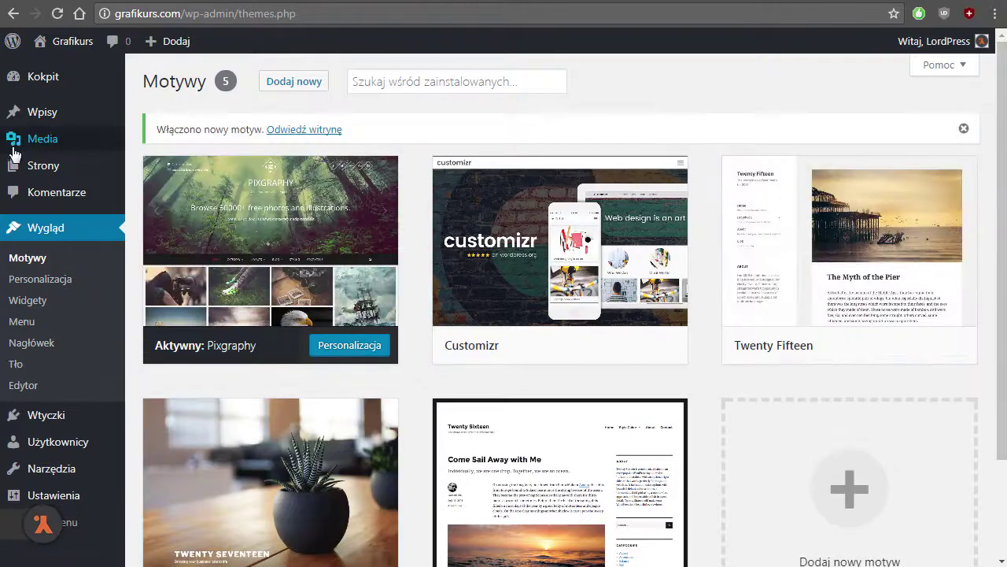
Open Przykładowa strona for editing, choose Domyślny szablon as its page template and update the page
click(178, 171)
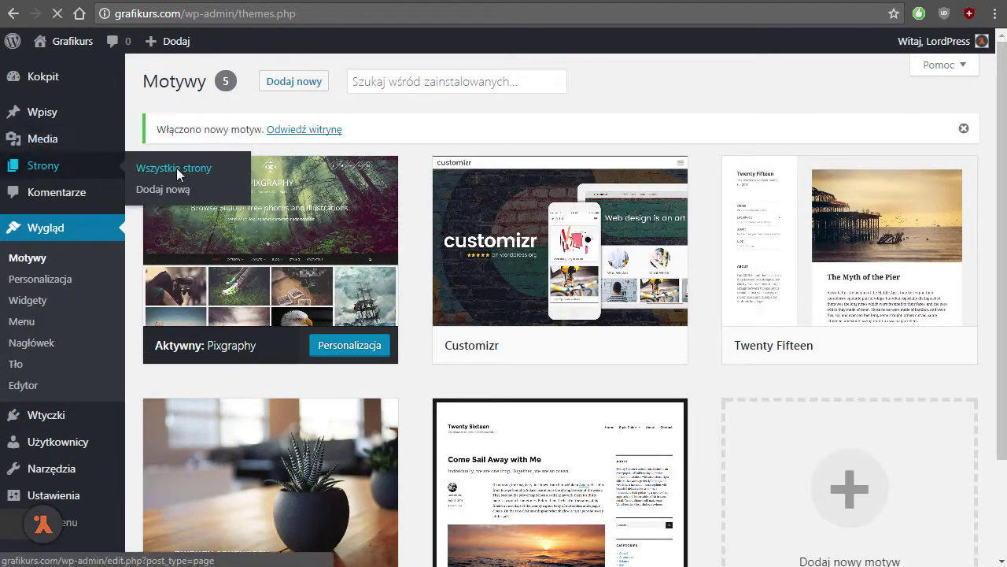
click(191, 303)
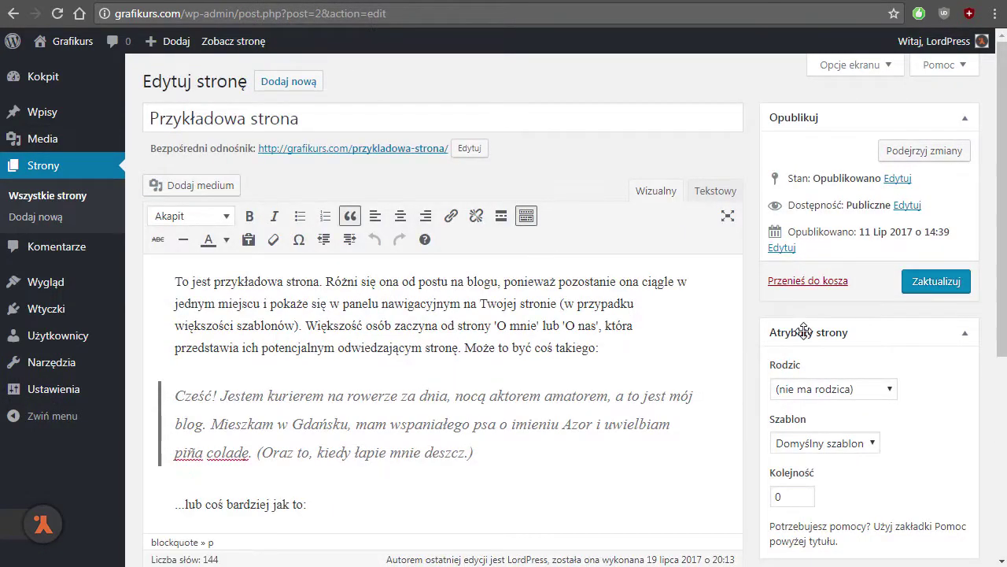
click(853, 446)
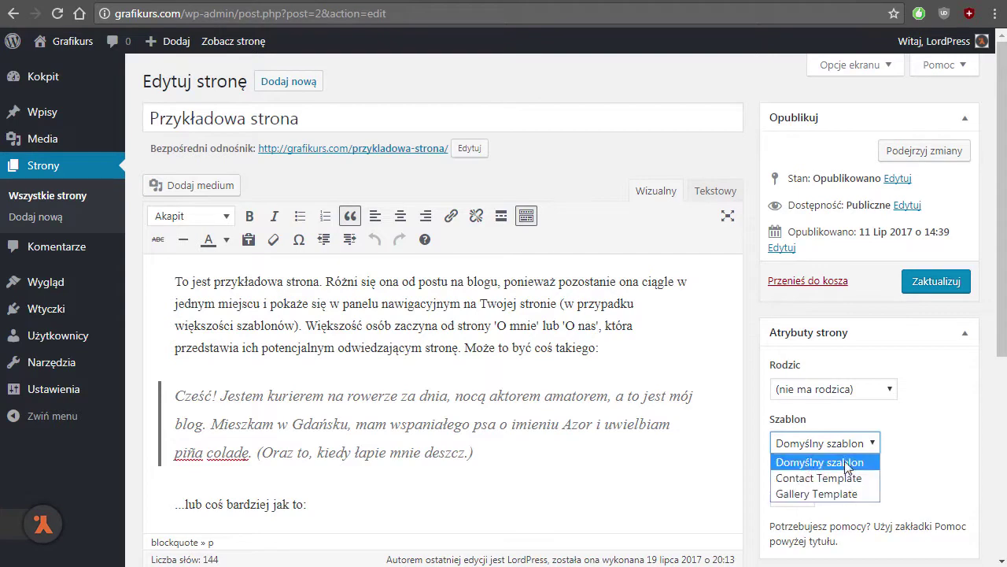
click(809, 462)
click(917, 291)
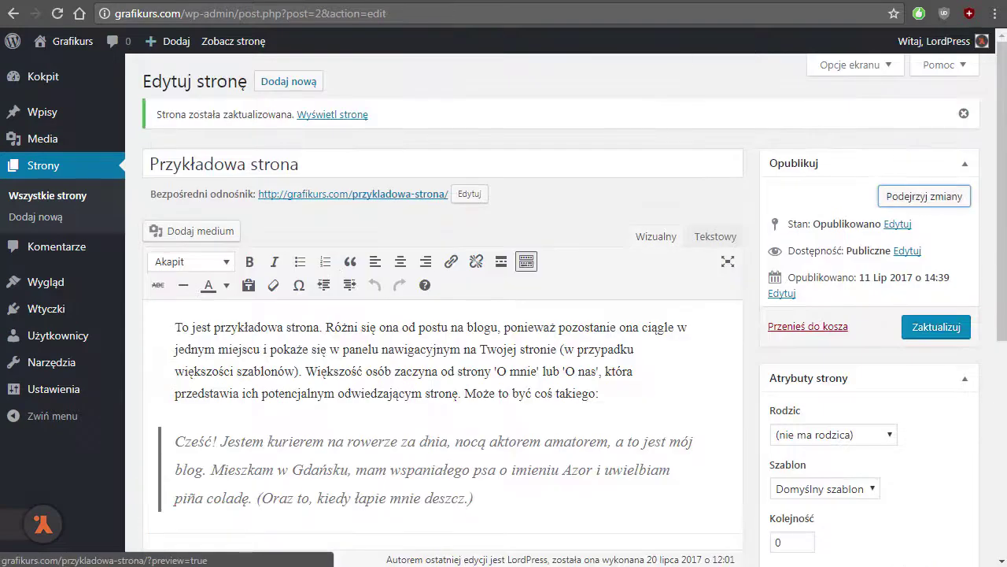
View the preview of the updated page in the Pixgraphy theme and inspect its opening paragraph
click(249, 2)
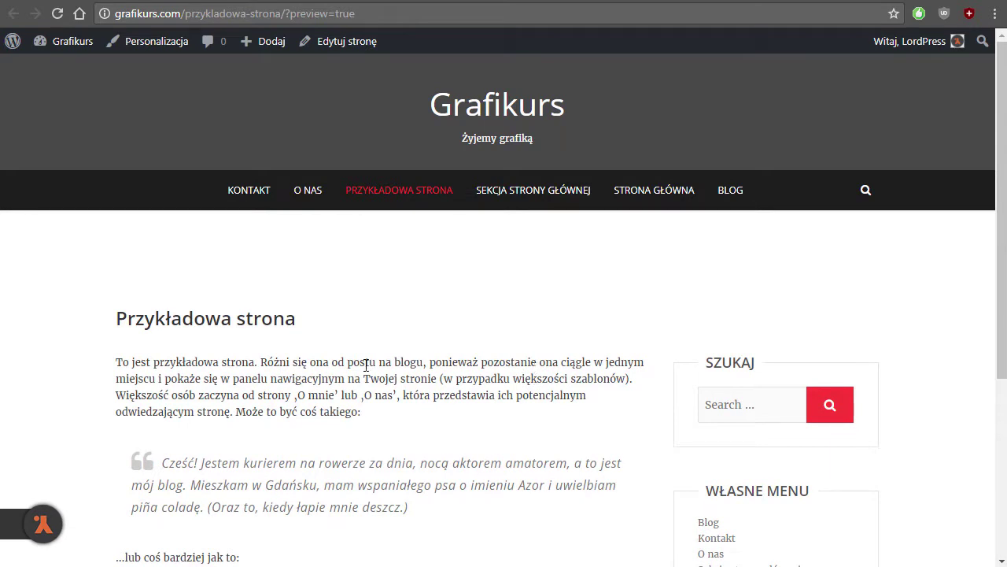
right_click(461, 362)
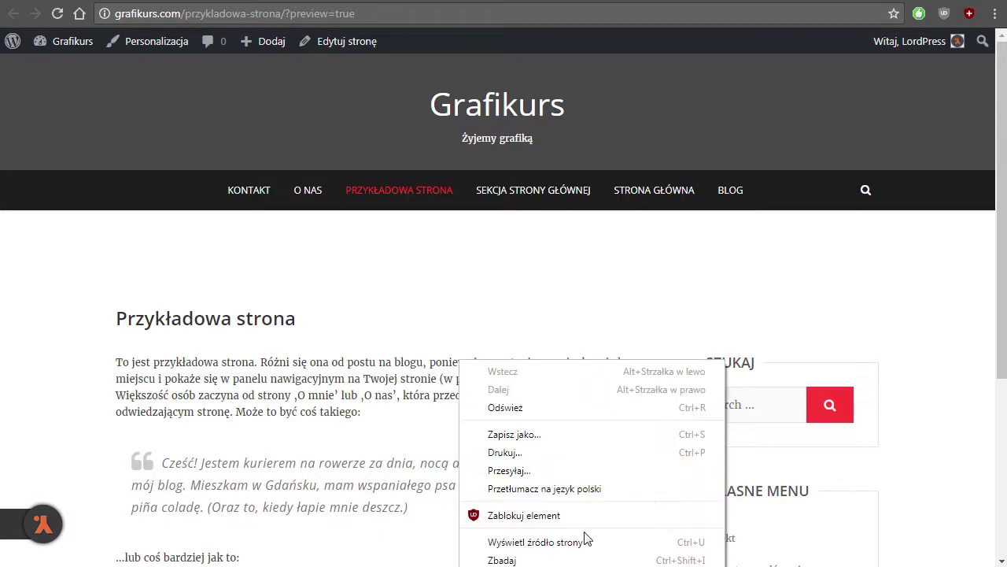
click(543, 559)
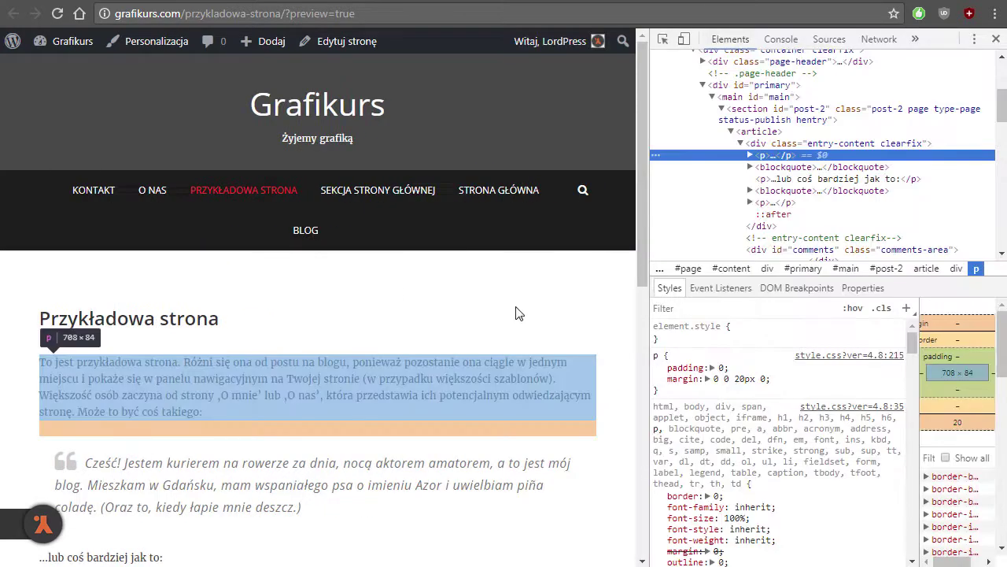
Look over the page content and sidebar layout, and reduce the page zoom to 80%
scroll(519, 312, down, 8)
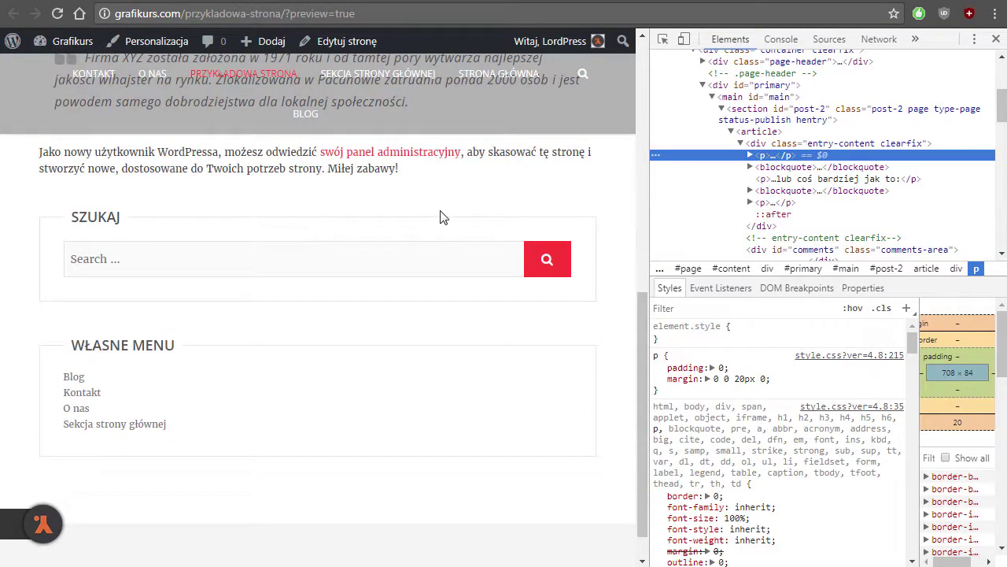
scroll(441, 217, up, 8)
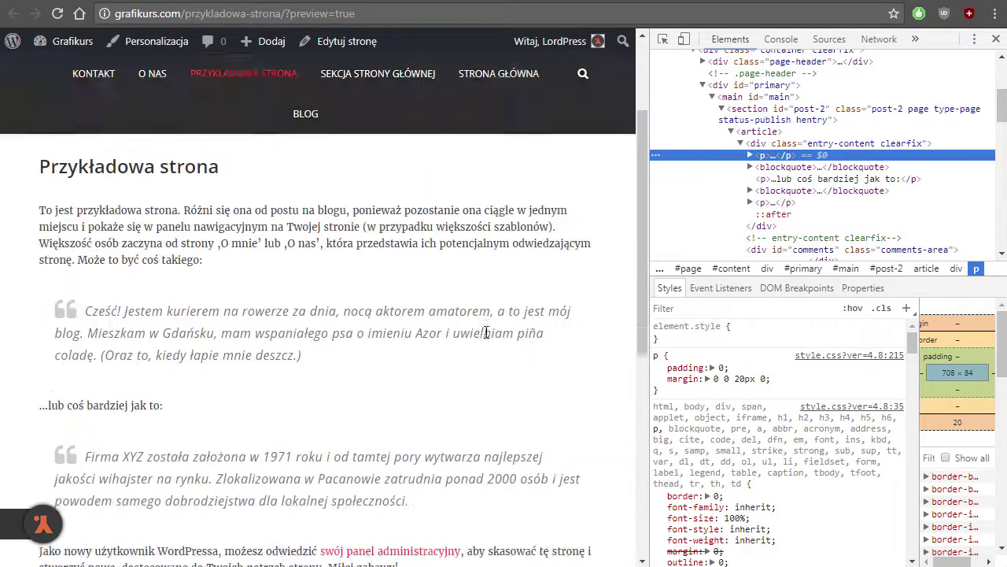
key(ctrl+minus)
key(ctrl+minus)
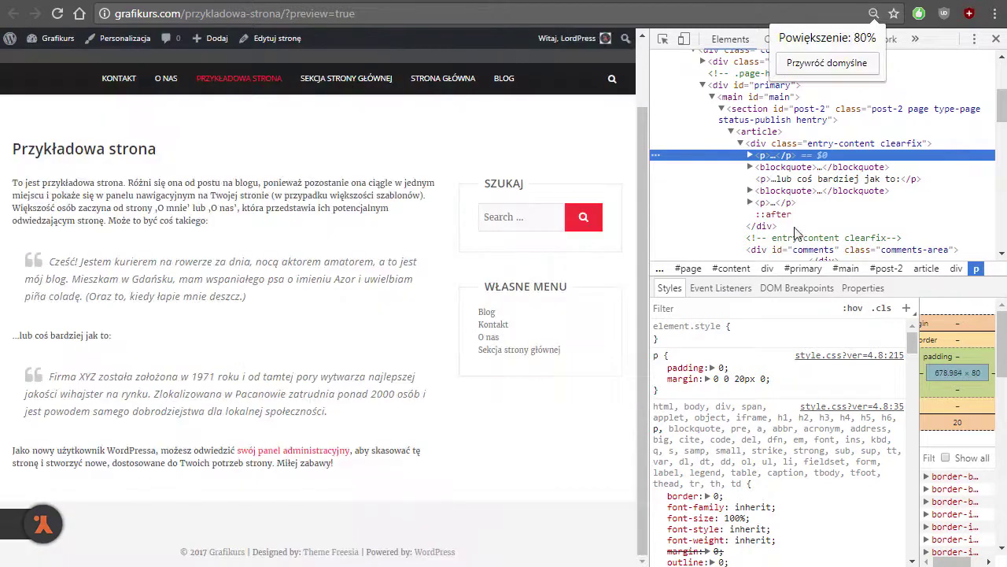
Inspect the content, primary and secondary div elements in the page's HTML, and restore the default page zoom
scroll(828, 212, up, 2)
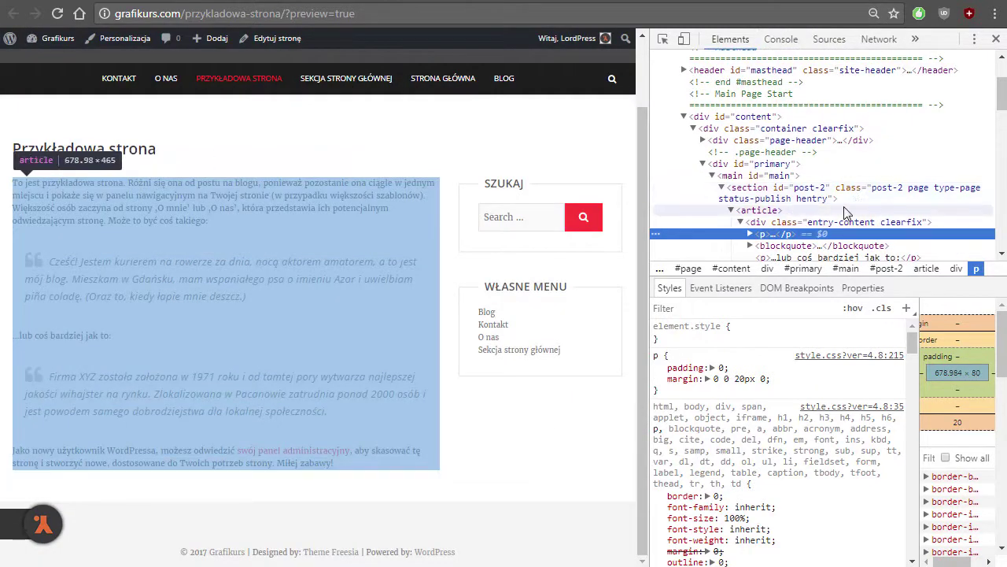
click(746, 118)
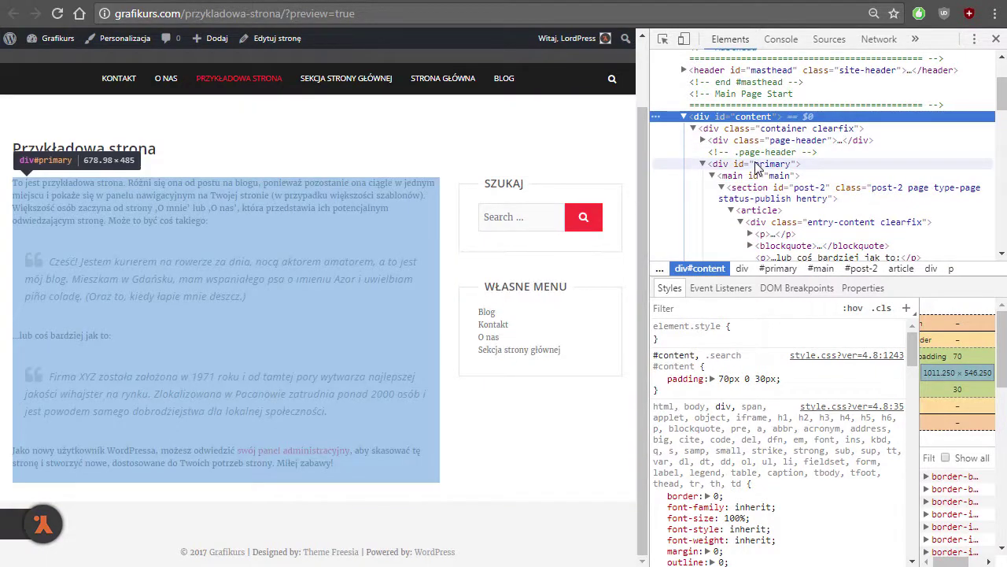
click(756, 166)
click(703, 163)
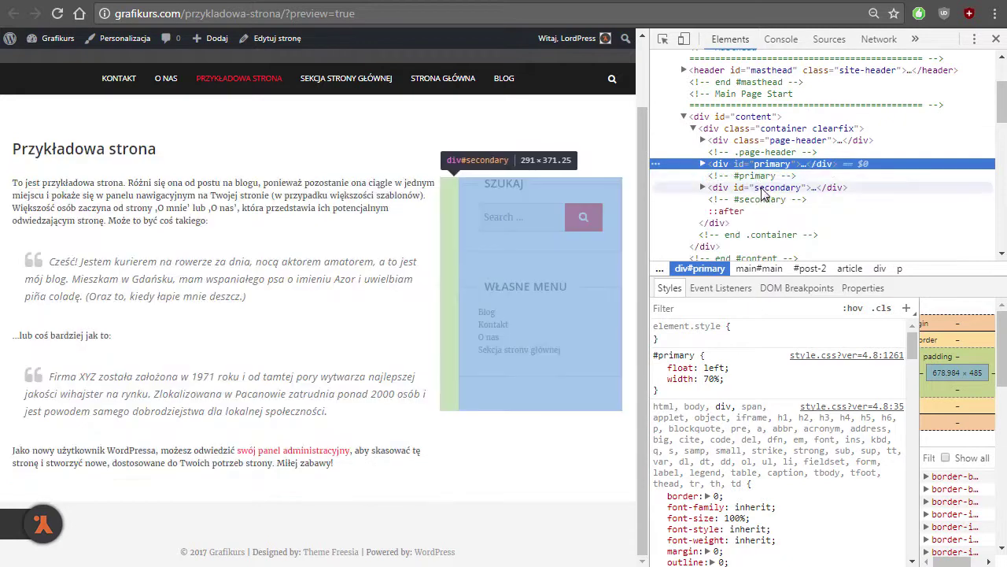
click(761, 189)
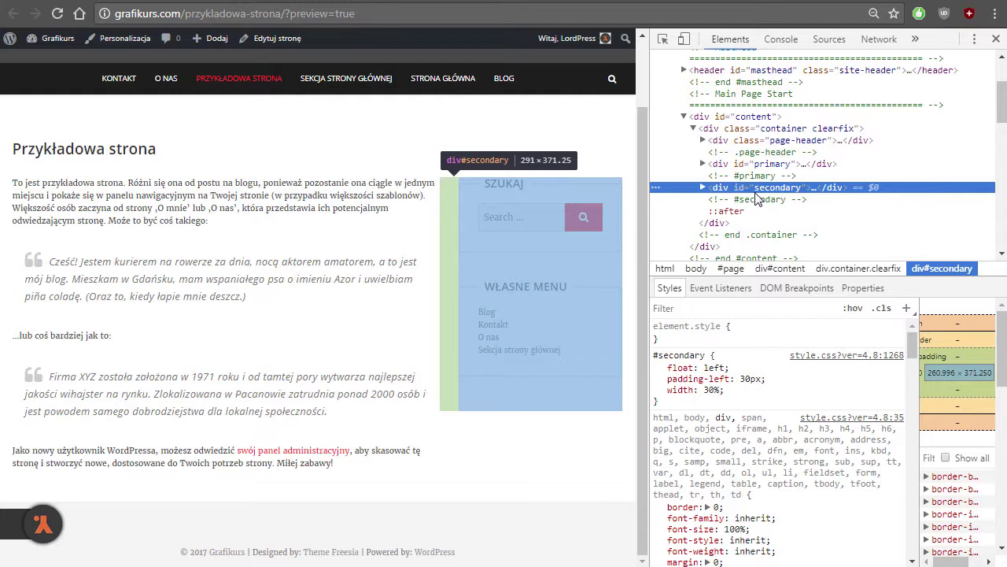
click(996, 38)
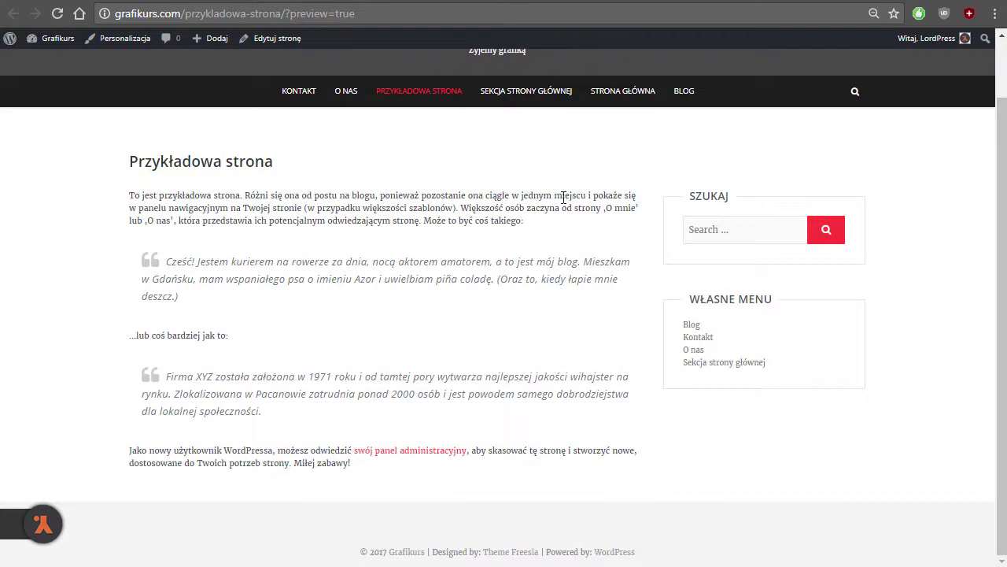
key(ctrl+0)
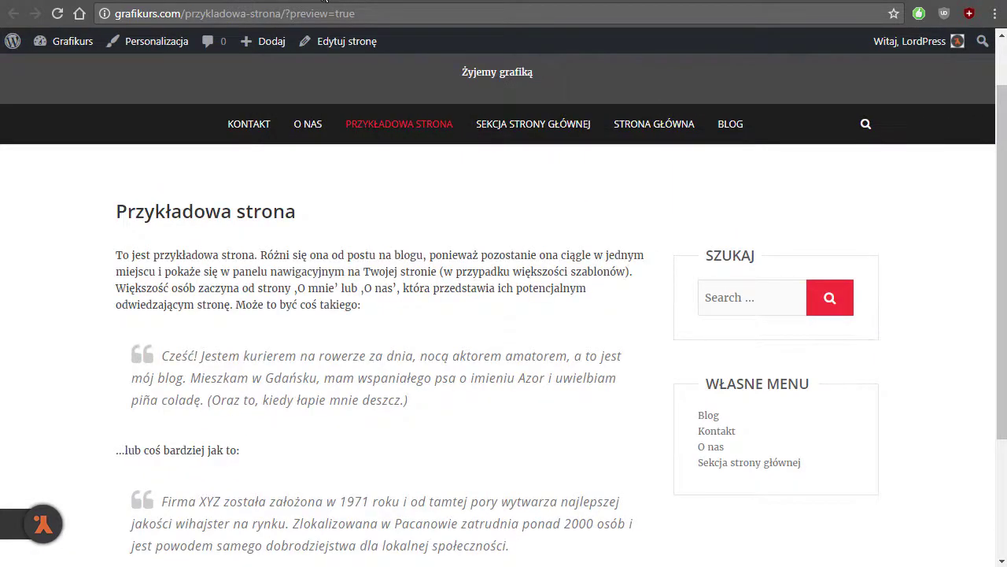
Return to editing Przykładowa strona, choose Contact Template as its page template and update the page
click(324, 1)
scroll(850, 418, down, 1)
click(850, 410)
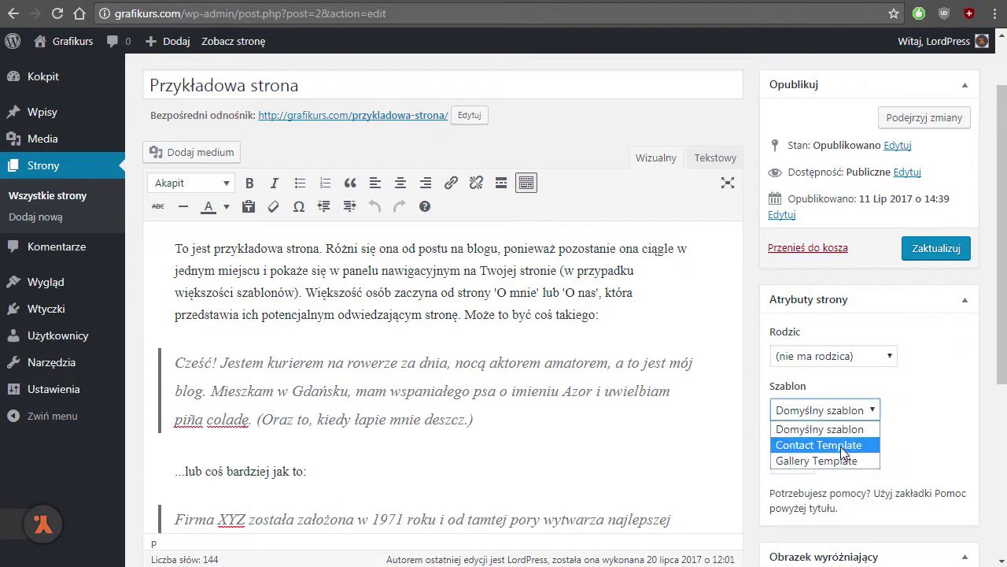
click(794, 446)
click(949, 259)
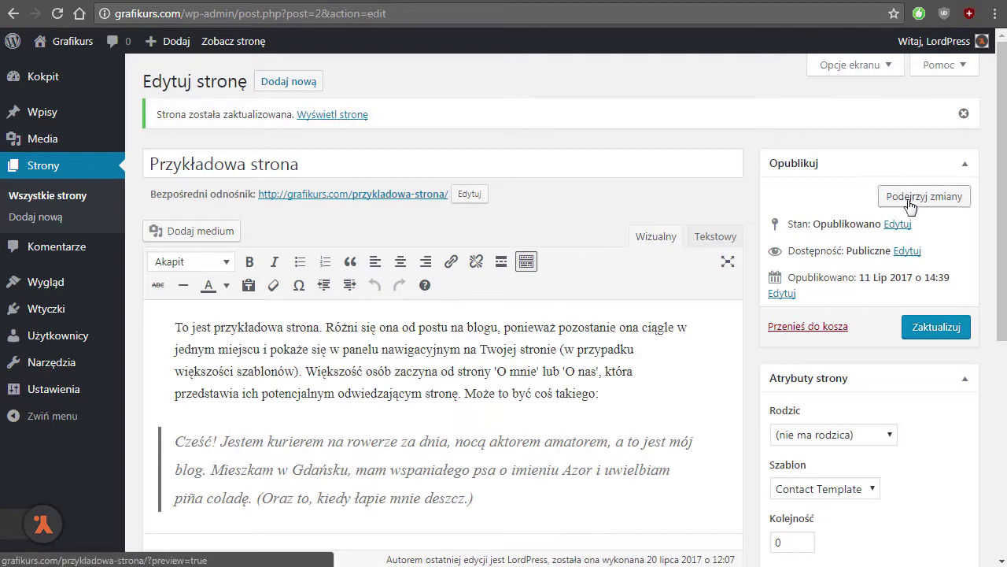
Preview Przykładowa strona with the Contact Template and examine its framed content area and sidebar
click(262, 3)
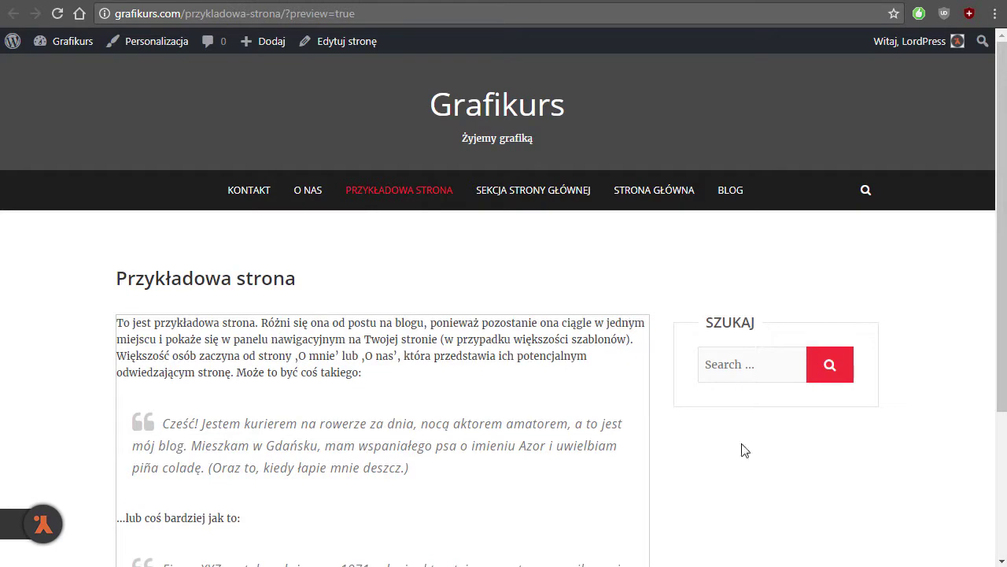
scroll(684, 407, down, 1)
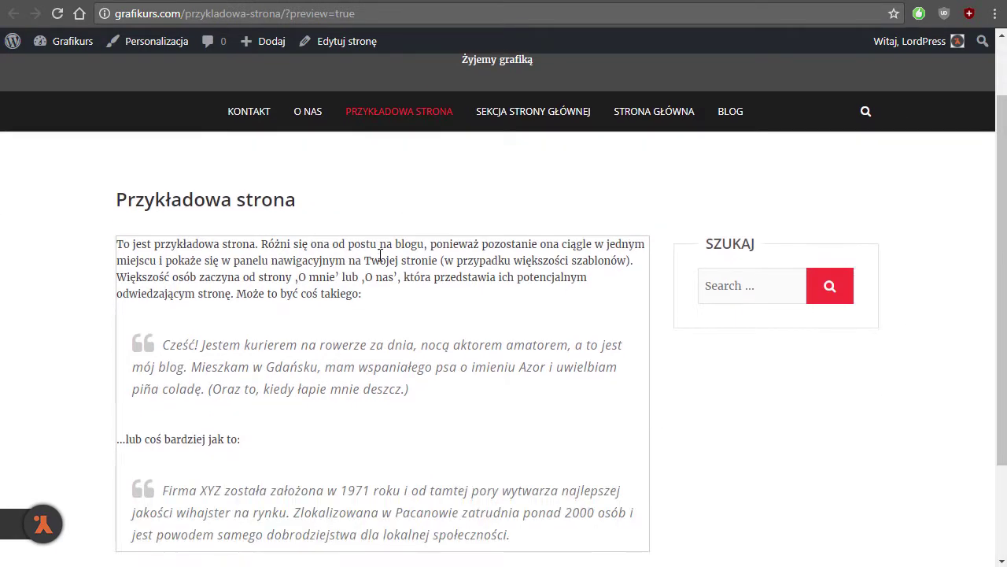
scroll(616, 252, down, 2)
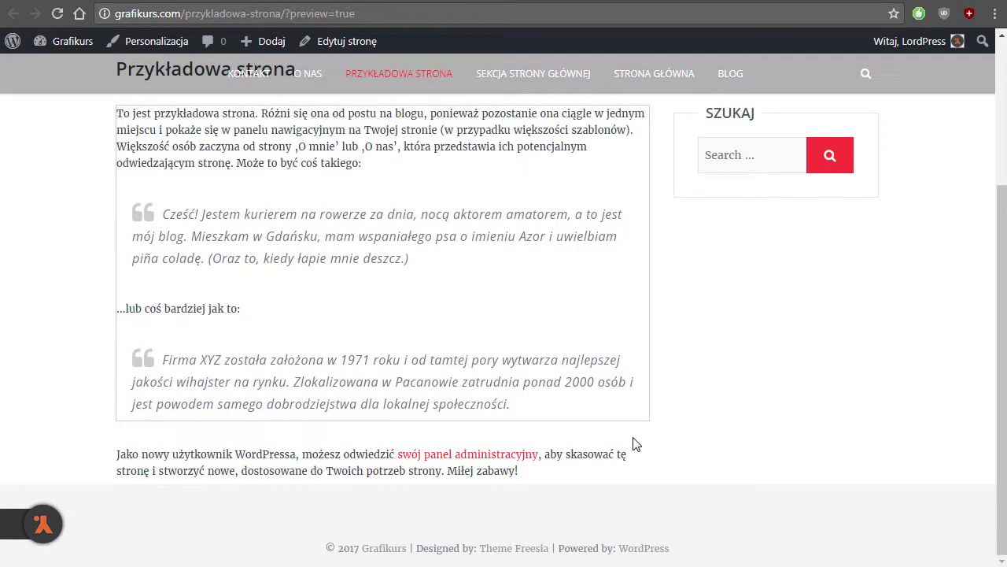
scroll(636, 445, up, 1)
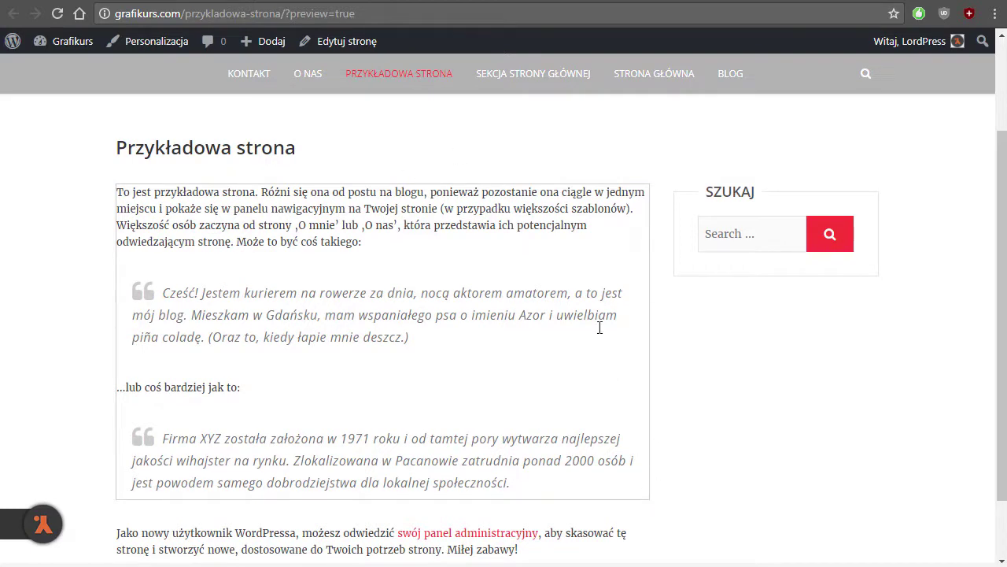
scroll(582, 396, down, 1)
scroll(574, 403, up, 3)
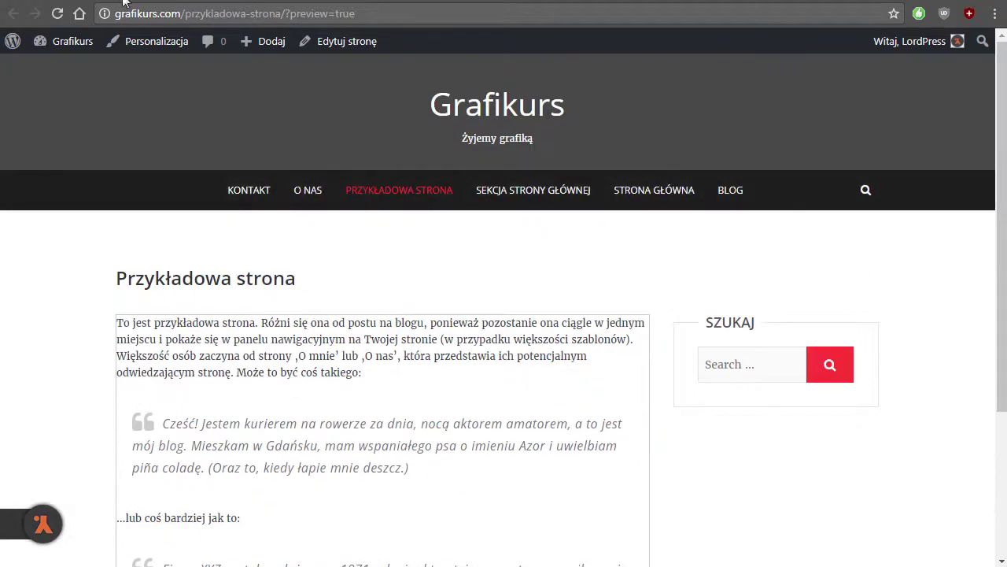
key(ctrl+w)
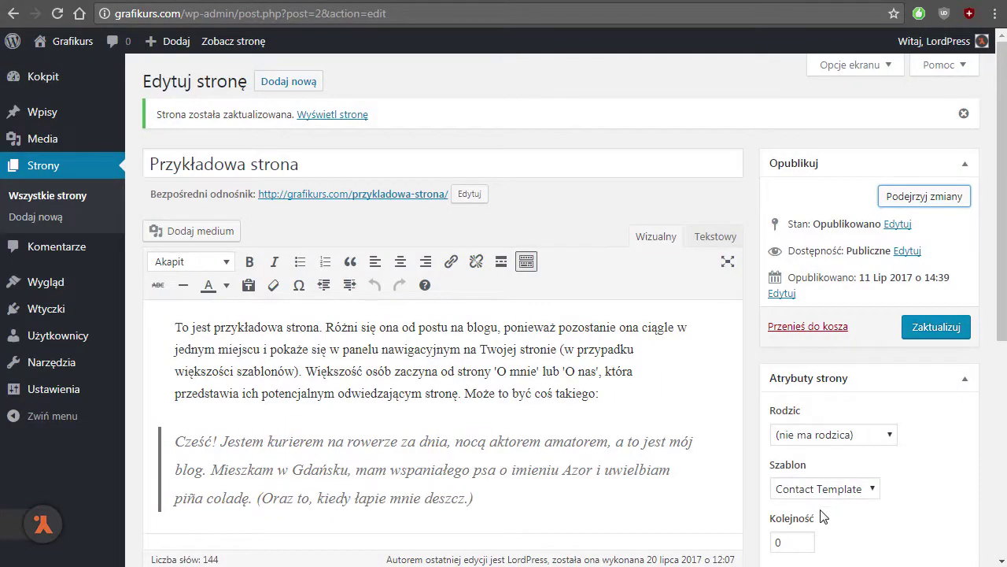
Go to the installed themes and activate Customizr
mouse_move(43, 291)
click(156, 286)
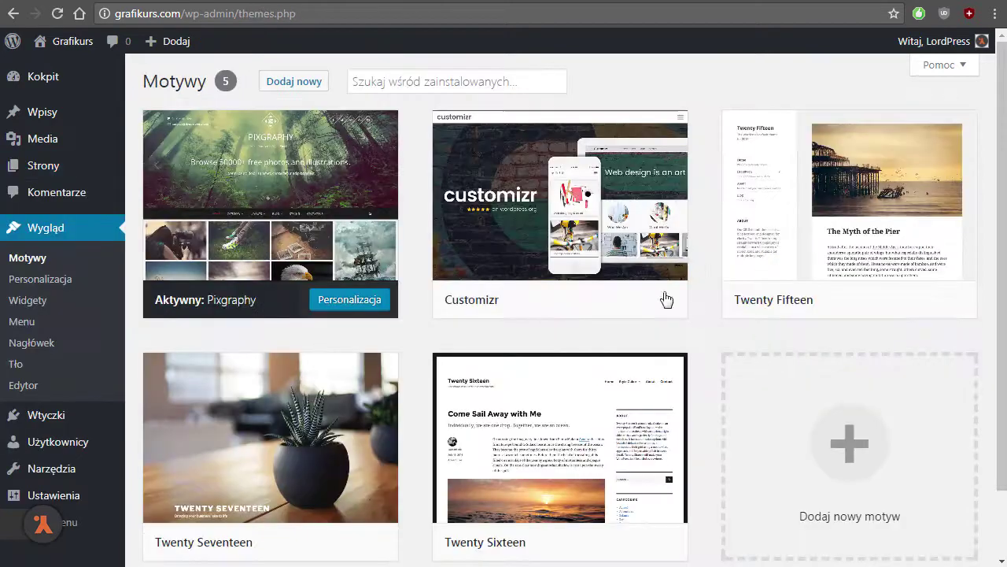
click(850, 449)
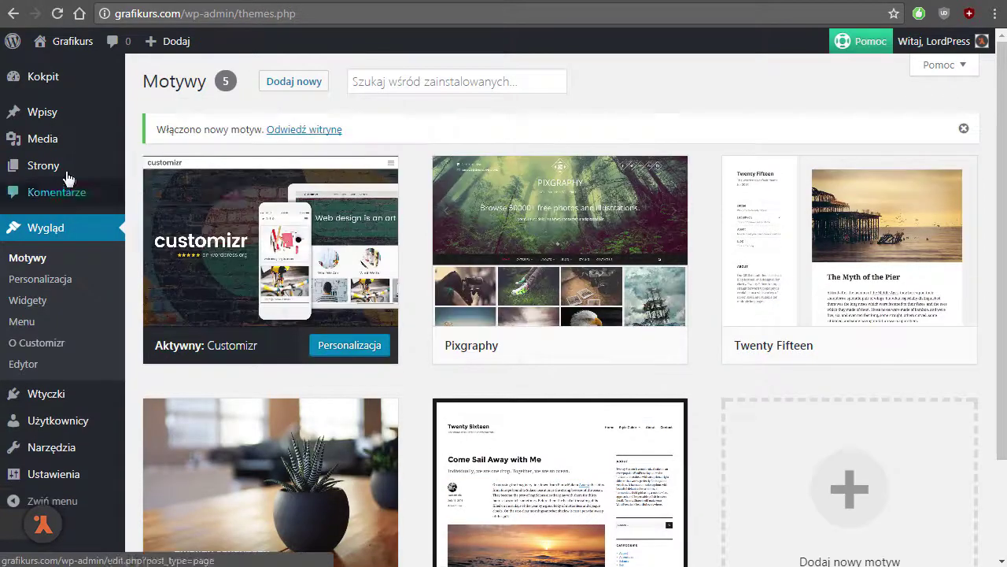
Open Przykładowa strona for editing and examine the custom sidebar layout options that Customizr offers for the page
mouse_move(88, 120)
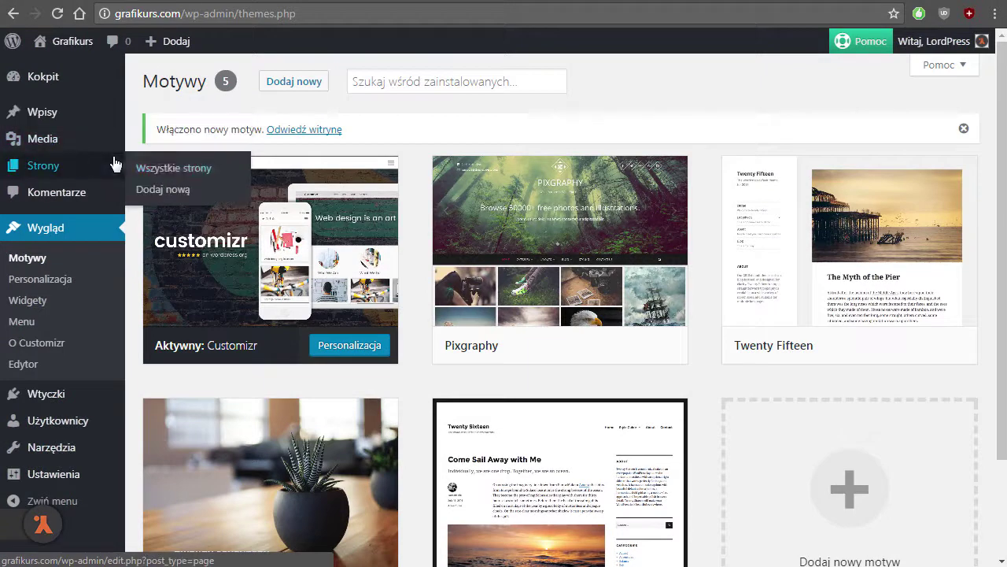
click(147, 168)
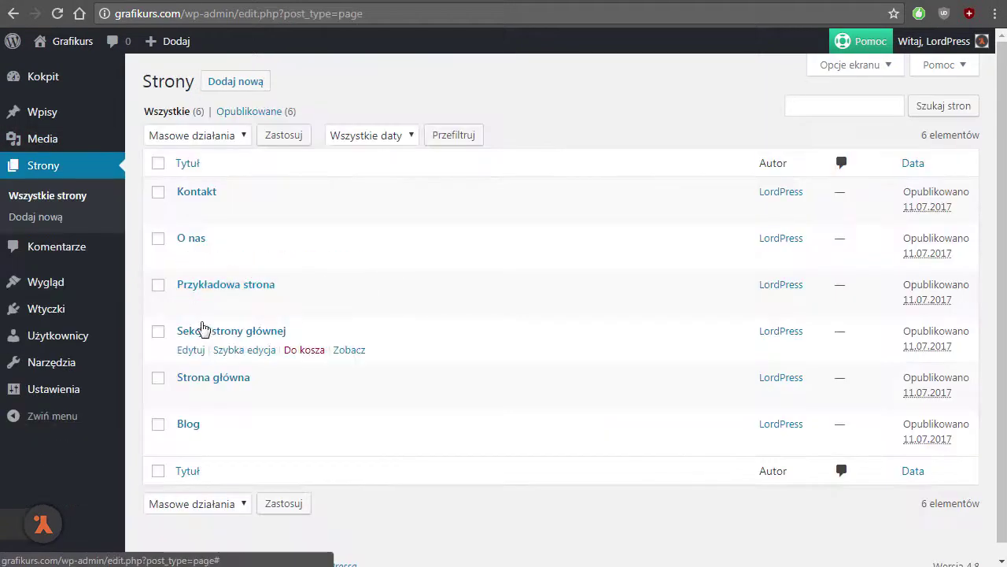
click(190, 304)
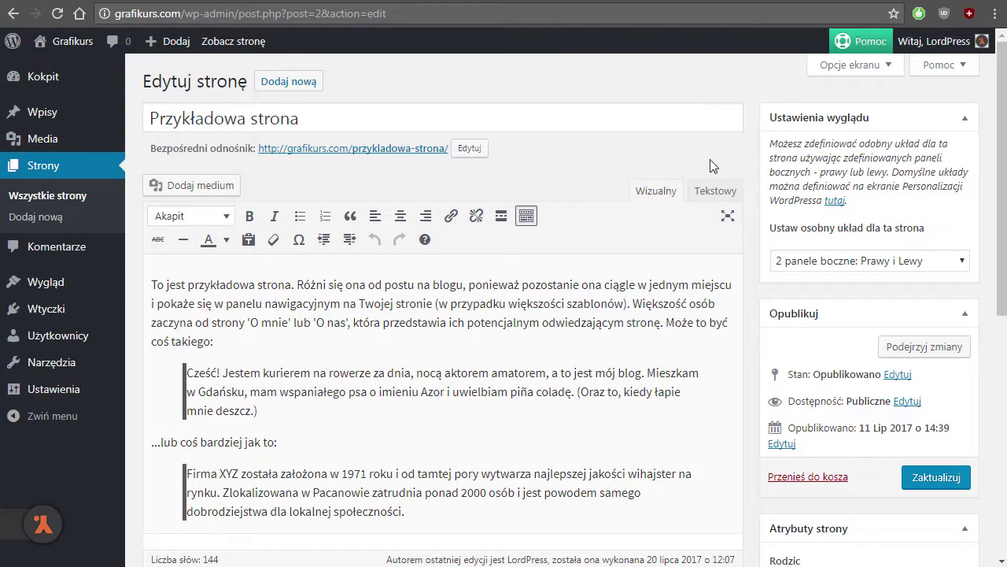
click(830, 262)
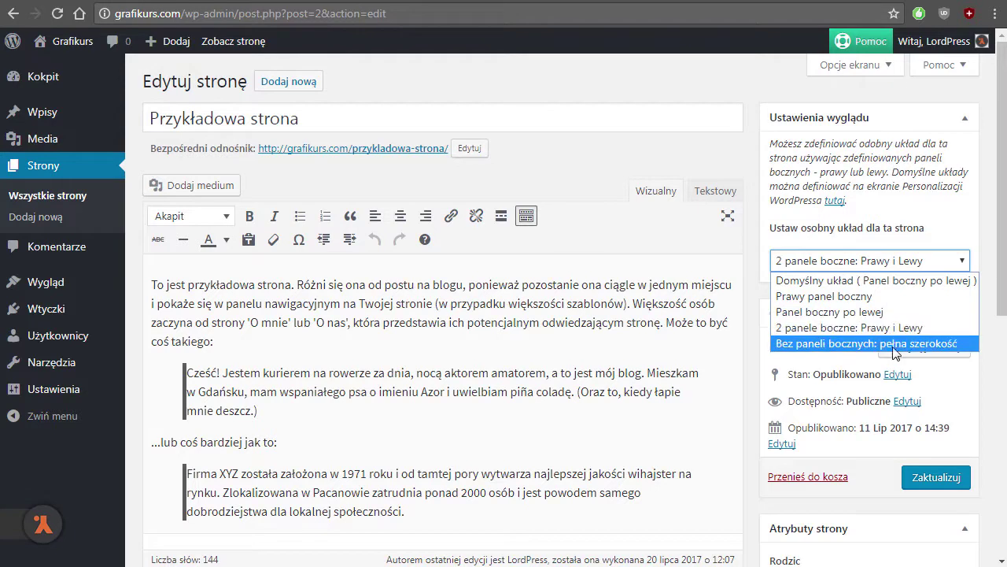
click(756, 85)
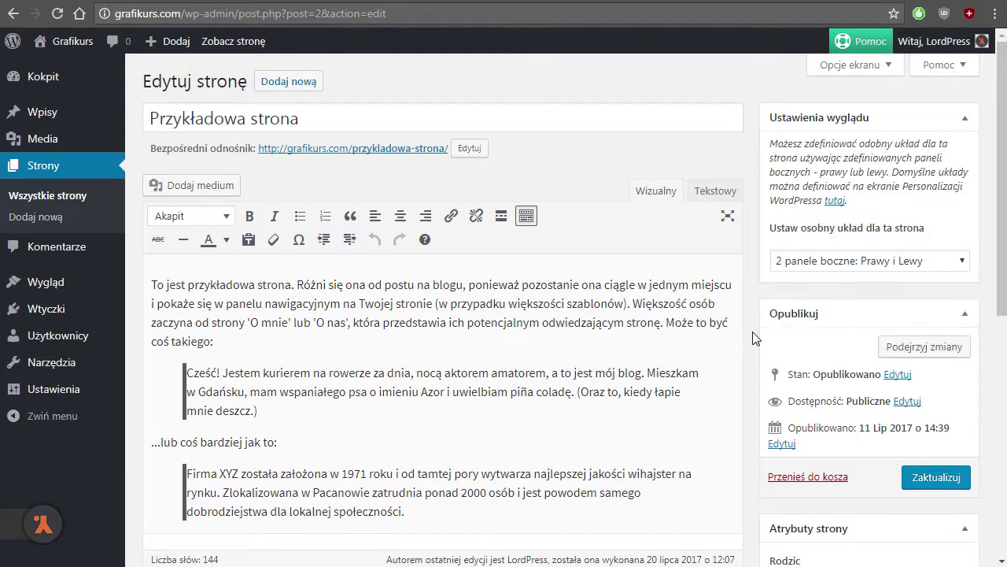
Open the post Typografia od podstaw. Projekty z klasą for editing and examine its layout settings
mouse_move(47, 113)
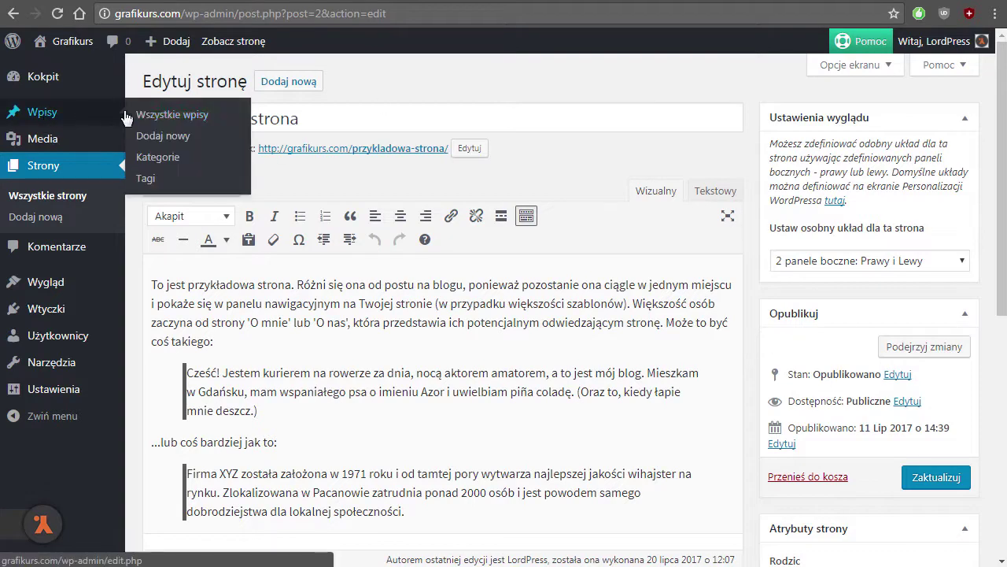
click(145, 118)
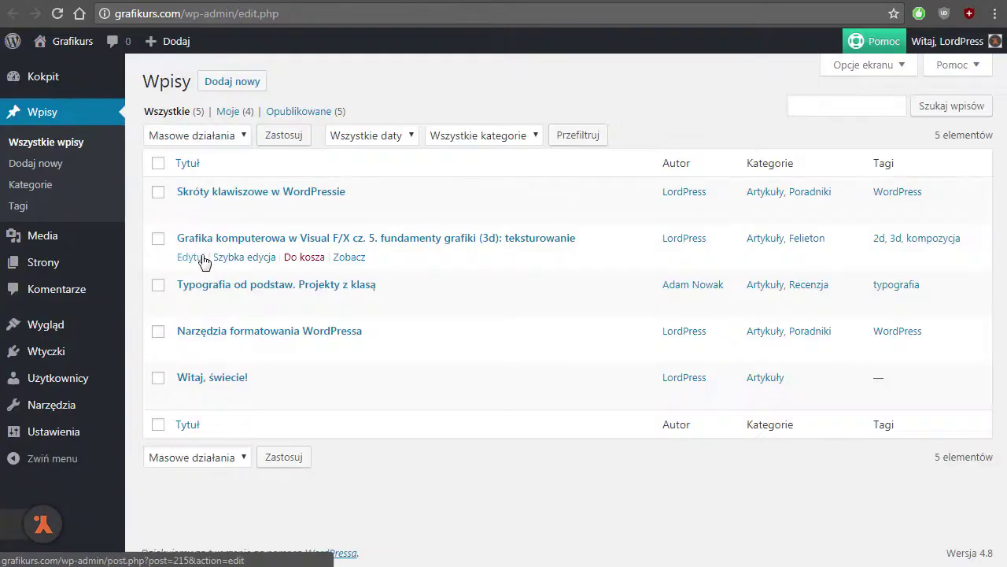
click(193, 306)
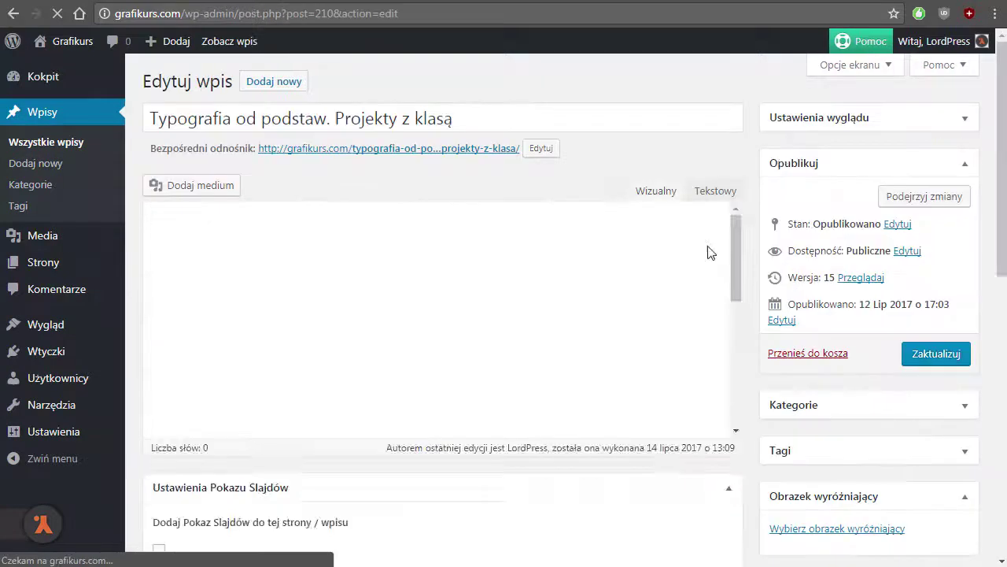
click(965, 123)
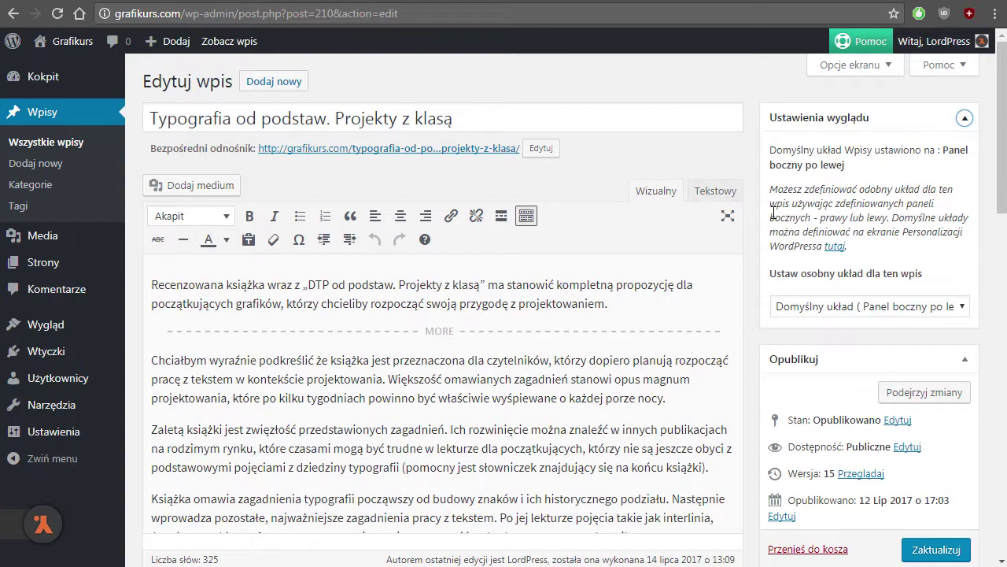
click(965, 118)
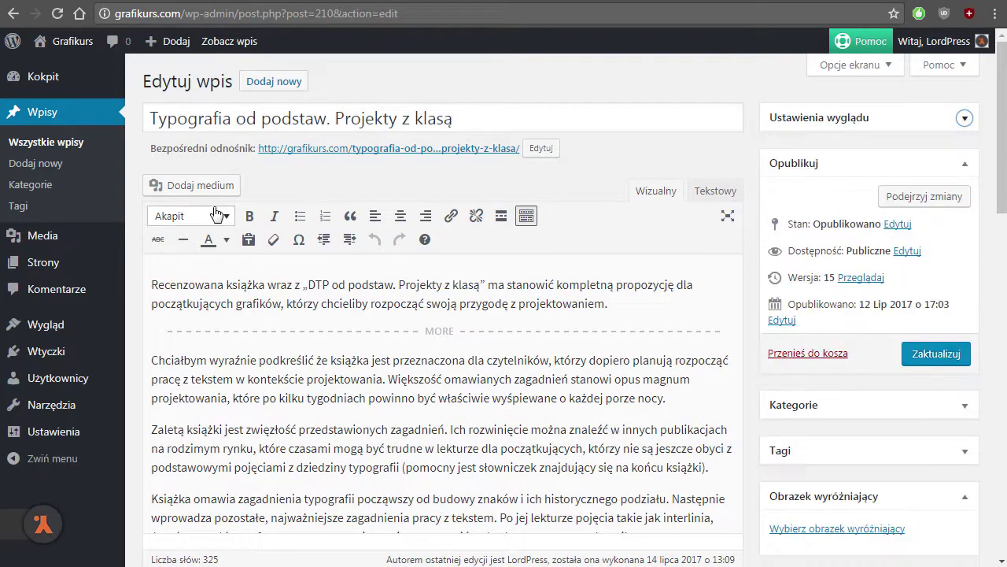
View the theme's widget areas, and reload the preview of Przykładowa strona to see it in Customizr
mouse_move(63, 332)
click(150, 375)
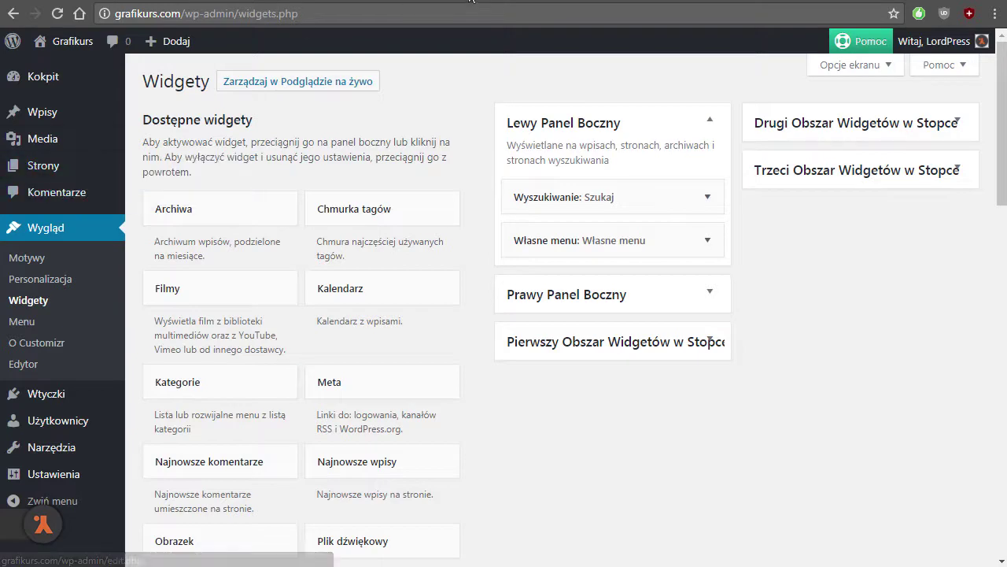
key(ctrl+Tab)
key(ctrl+Tab)
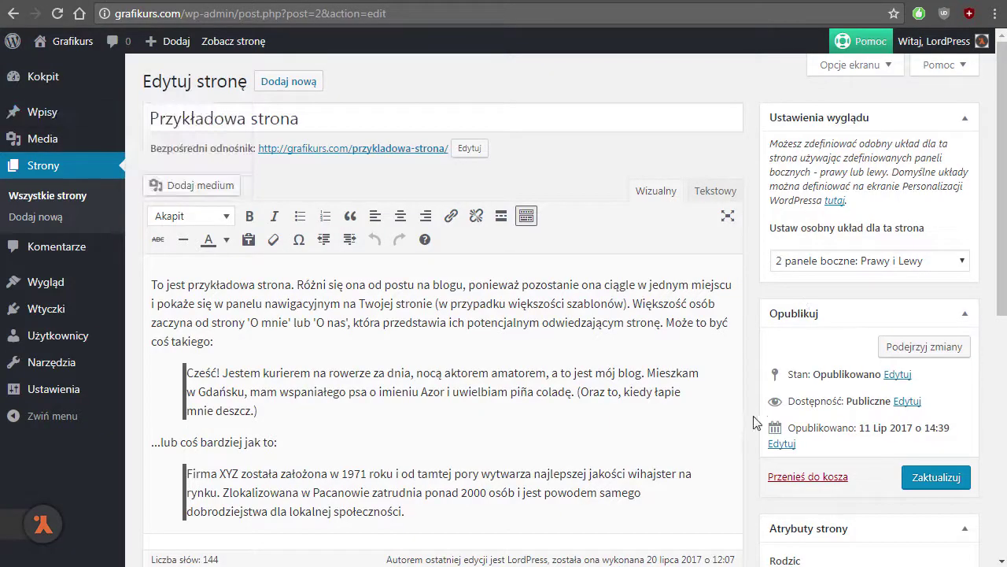
key(ctrl+Tab)
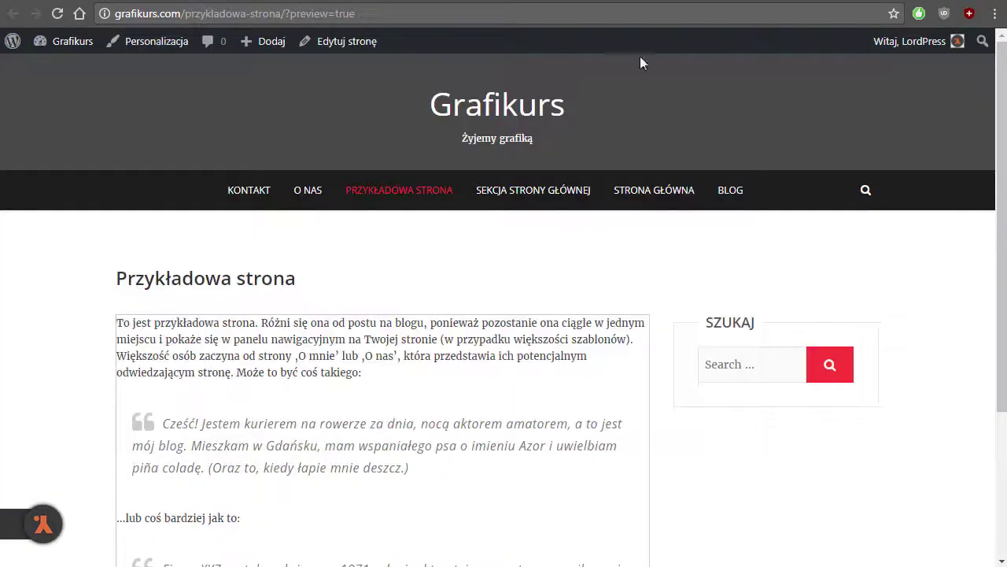
click(57, 13)
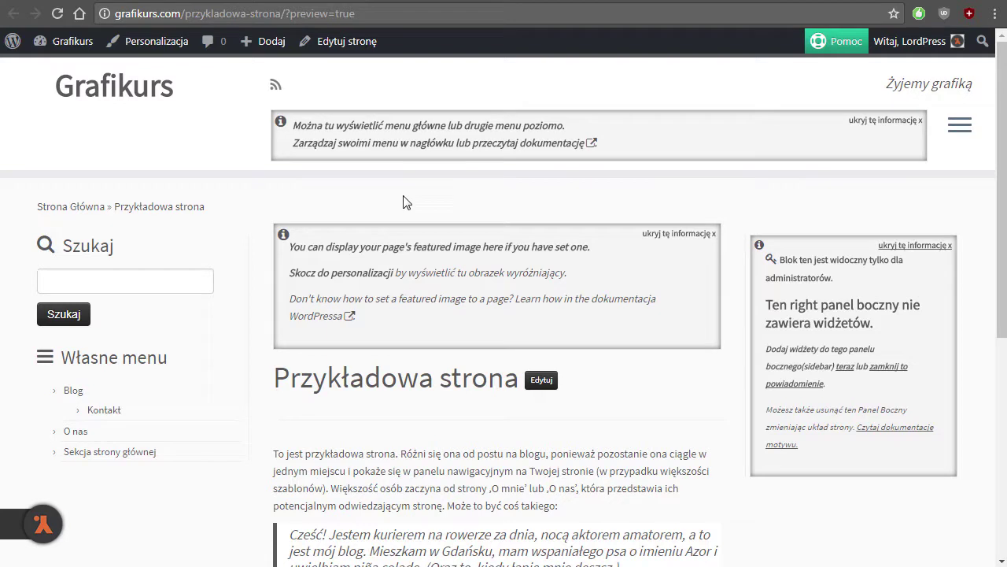
Edit Przykładowa strona, choose Przykład Własnej Strony as its page template and update the page
click(346, 41)
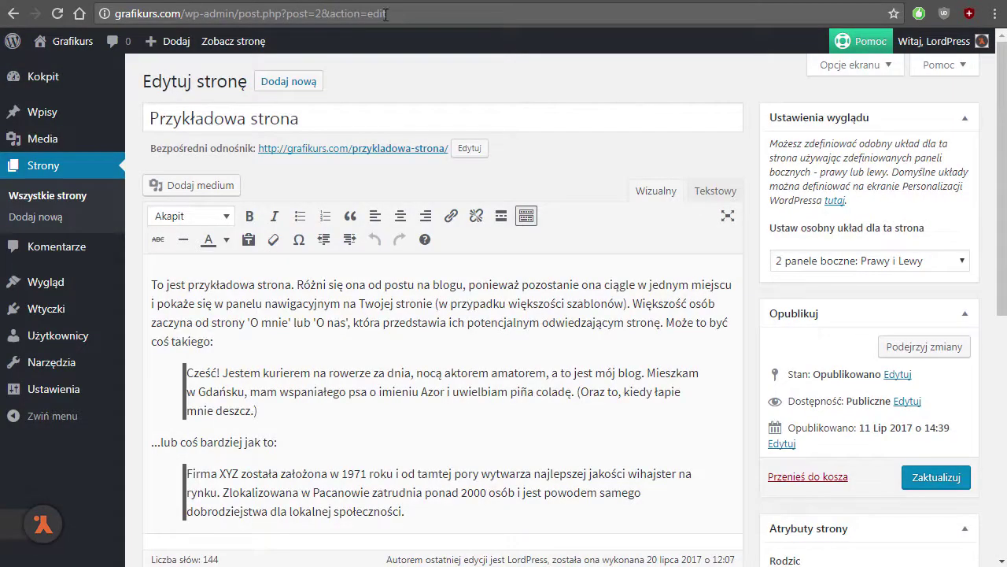
scroll(705, 198, down, 3)
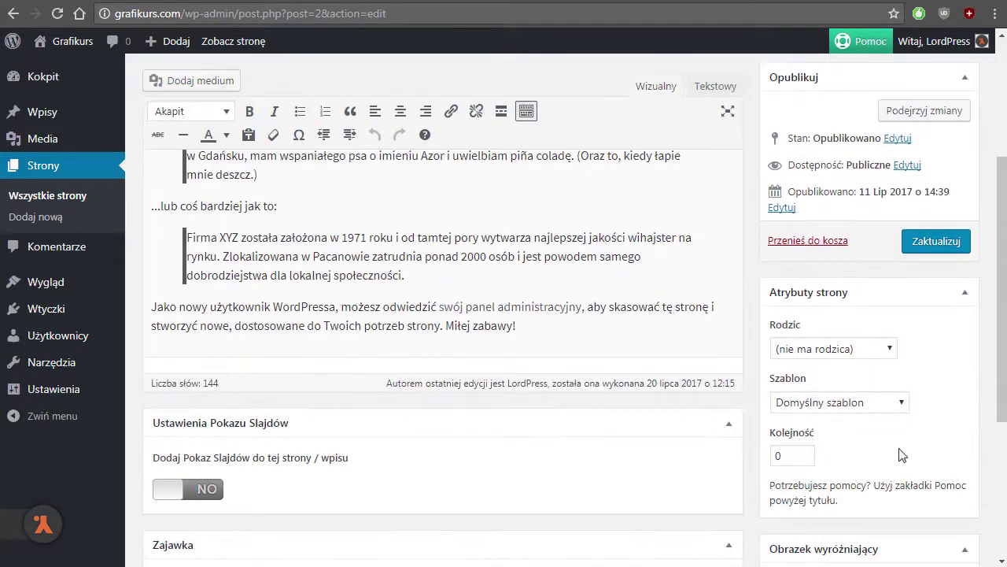
click(832, 403)
key(Escape)
key(Down)
click(938, 242)
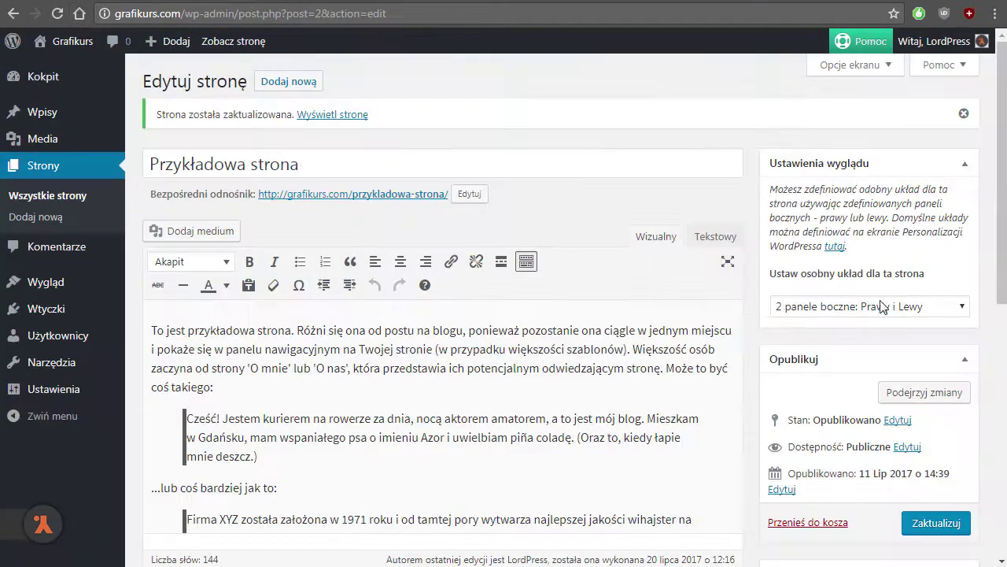
Set the page template of Przykładowa strona back to Domyślny szablon
scroll(763, 324, down, 1)
scroll(763, 325, down, 2)
scroll(771, 399, up, 3)
scroll(735, 281, down, 6)
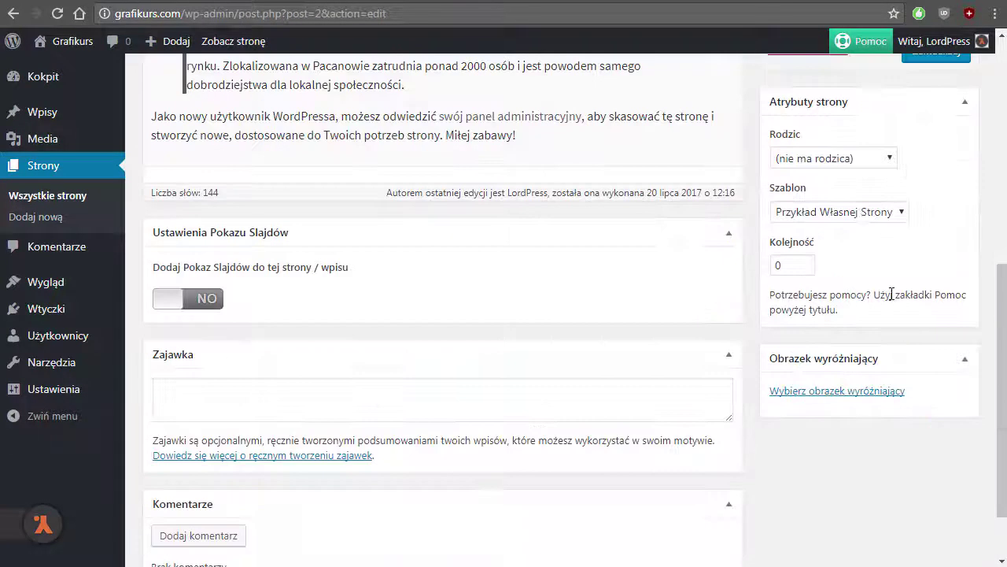
click(861, 213)
click(850, 229)
Set the page's custom layout to Bez paneli bocznych: pełna szerokość and update the page
scroll(800, 381, up, 5)
click(857, 308)
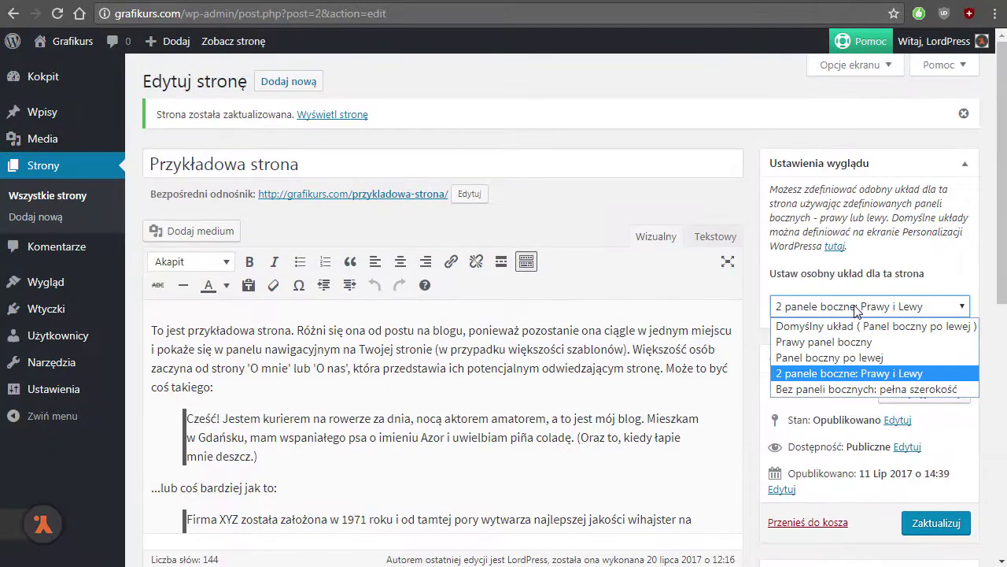
click(836, 389)
click(937, 523)
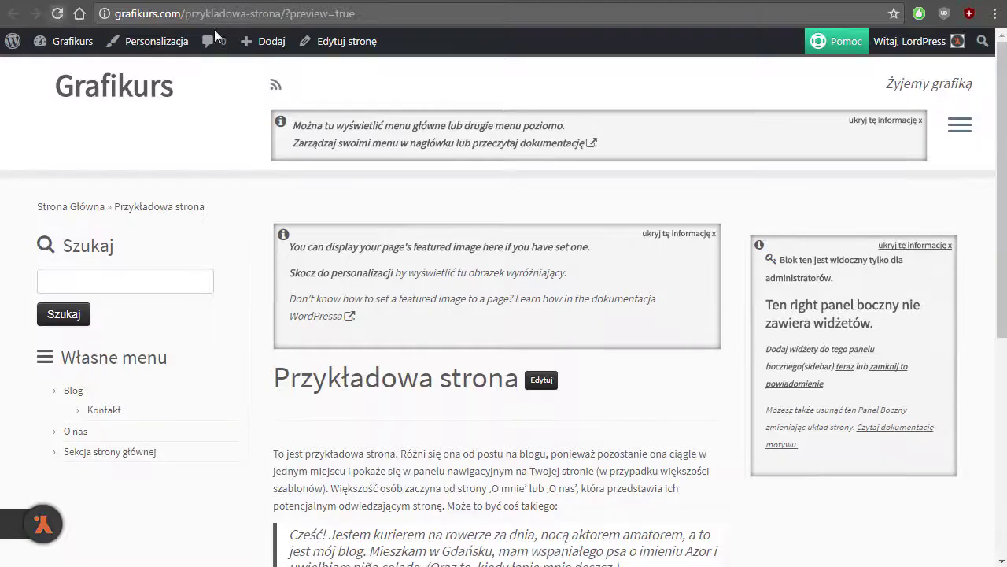
Reload the preview of Przykładowa strona and examine its full-width layout
click(58, 13)
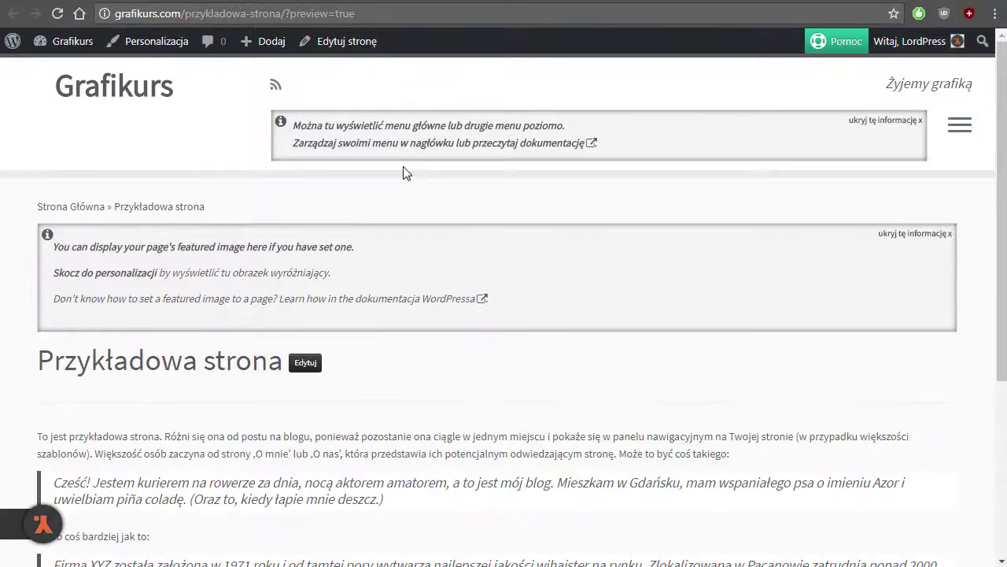
scroll(401, 169, down, 4)
scroll(400, 180, up, 4)
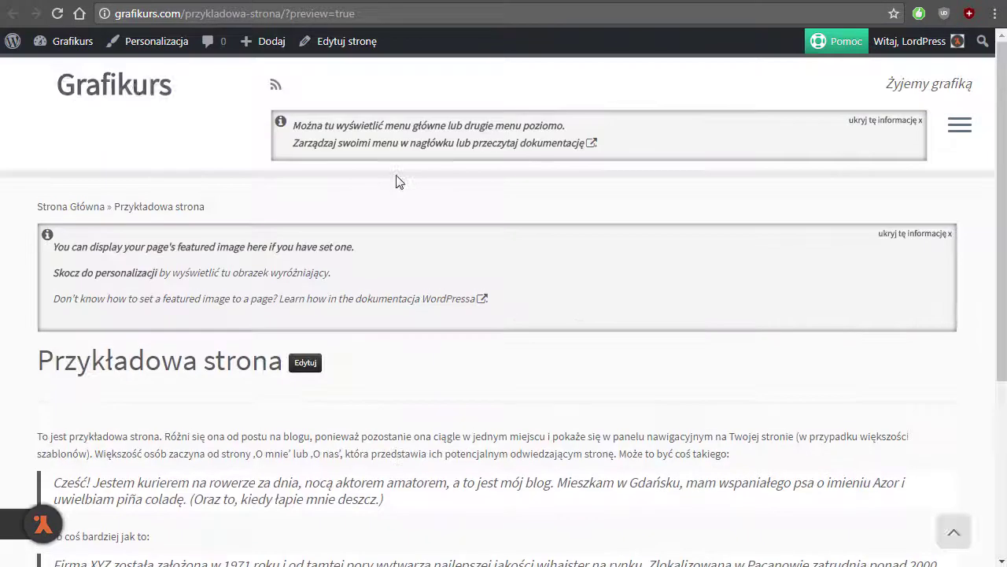
Open the Grafikurs home page and look through its layout in Customizr
click(166, 91)
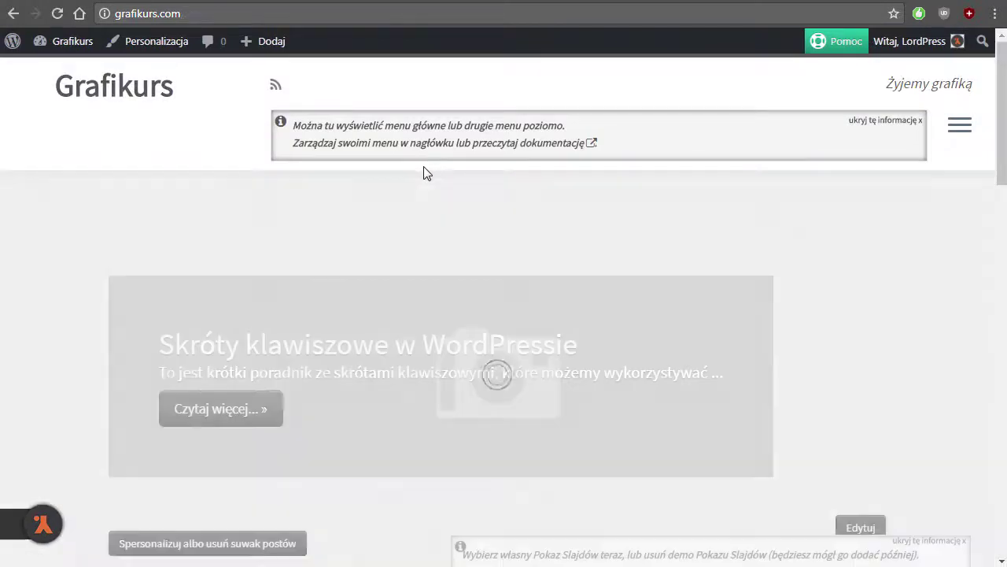
scroll(475, 178, down, 5)
scroll(469, 180, up, 4)
scroll(462, 241, up, 1)
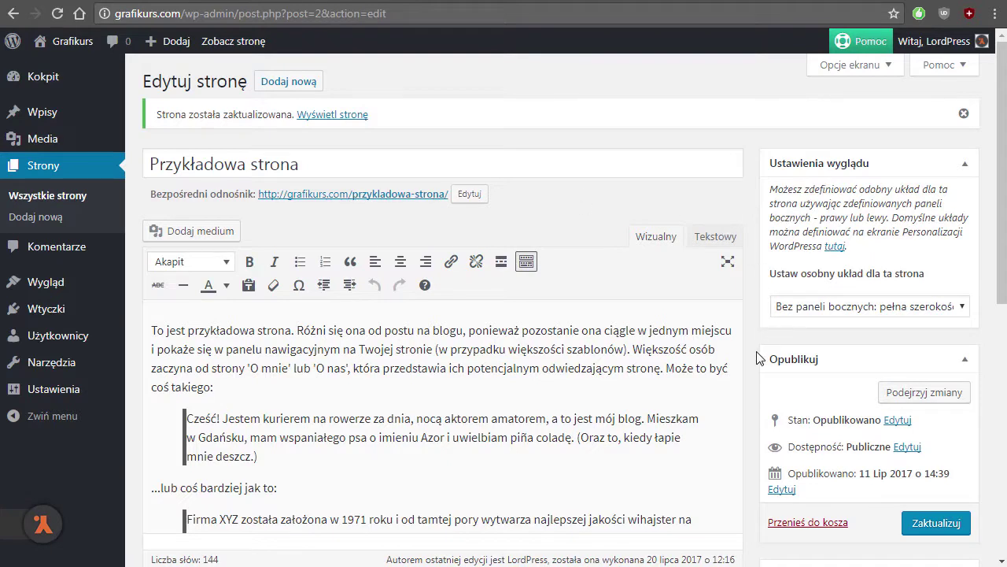
Review the layout settings and page attributes of Przykładowa strona in the page editor
scroll(752, 358, down, 5)
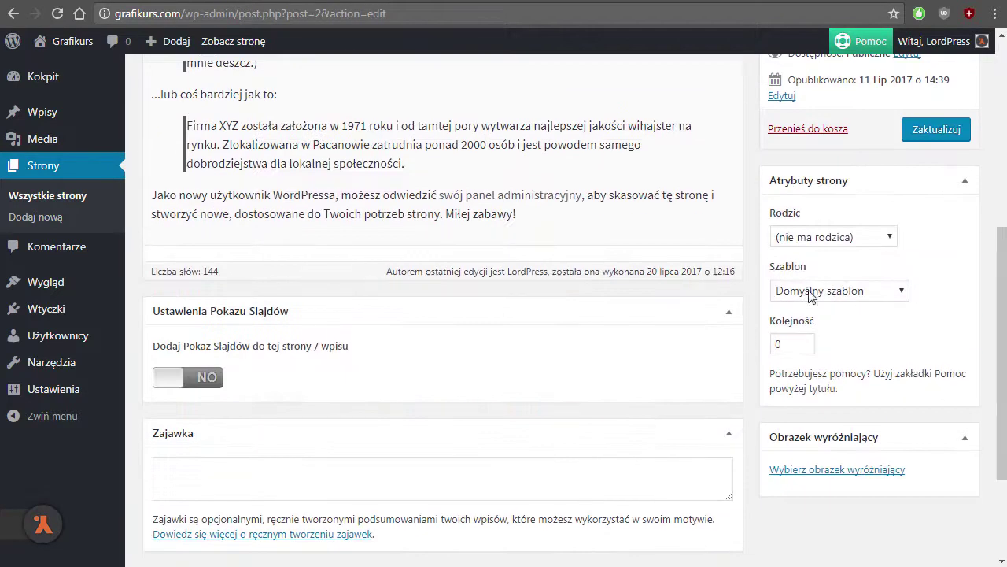
scroll(747, 362, up, 5)
scroll(760, 386, down, 4)
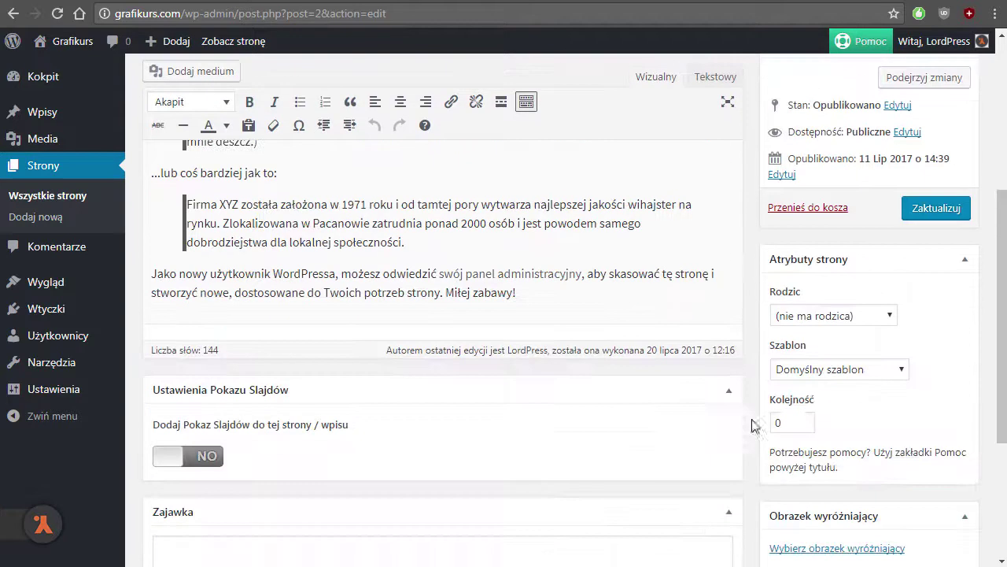